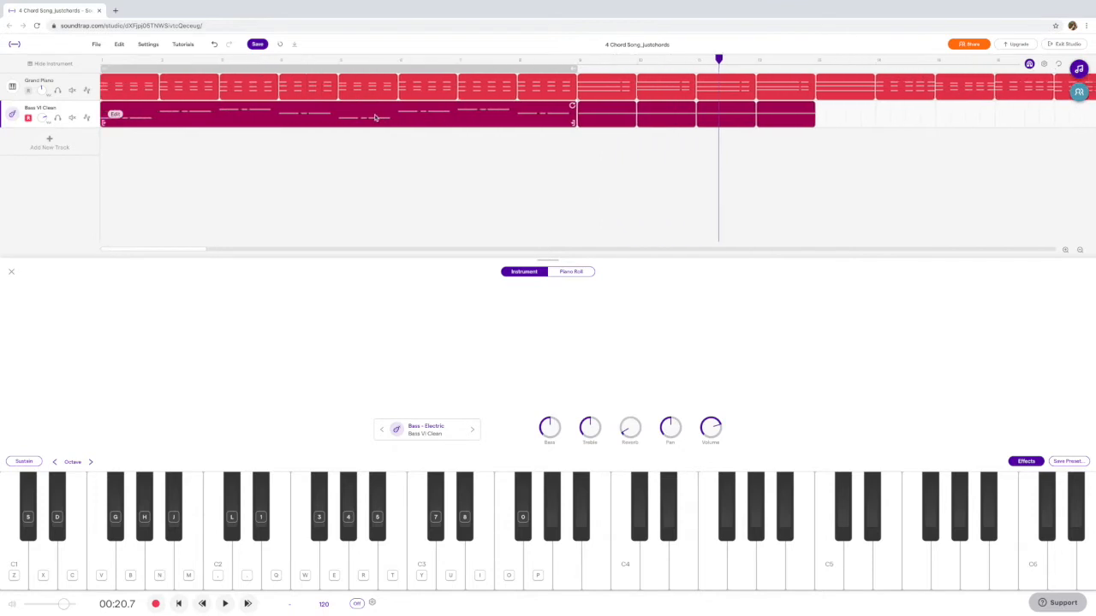
# Step: Copy the eight-bar bass region from bar 1 and place the copy at bar 15 on the Bass VI Clean track
pyautogui.hscroll(-3, 373, 117)
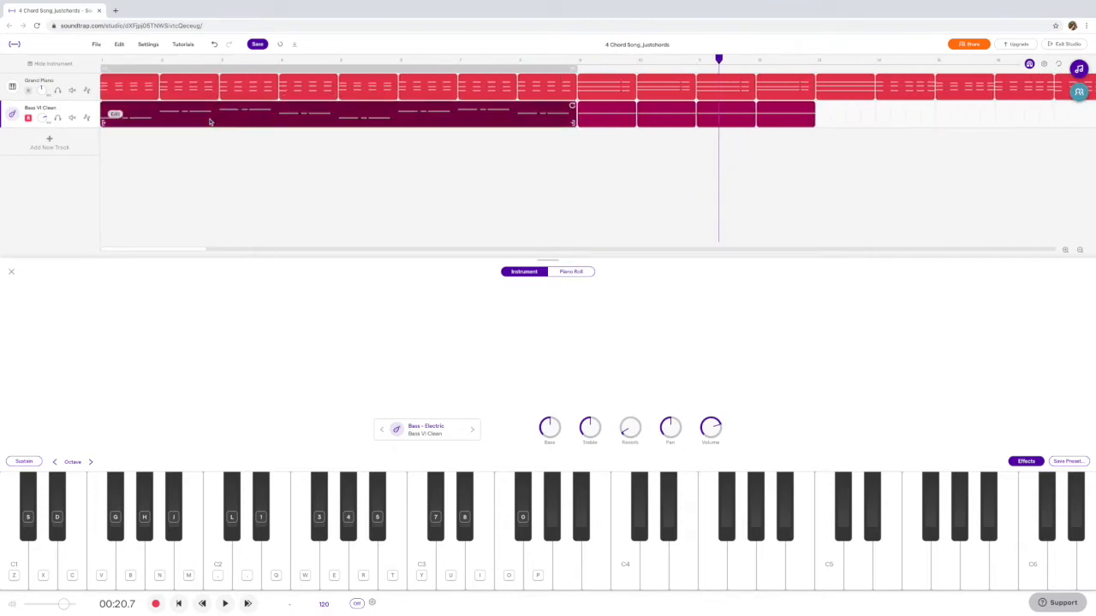
pyautogui.moveTo(209, 122); pyautogui.dragTo(980, 112)
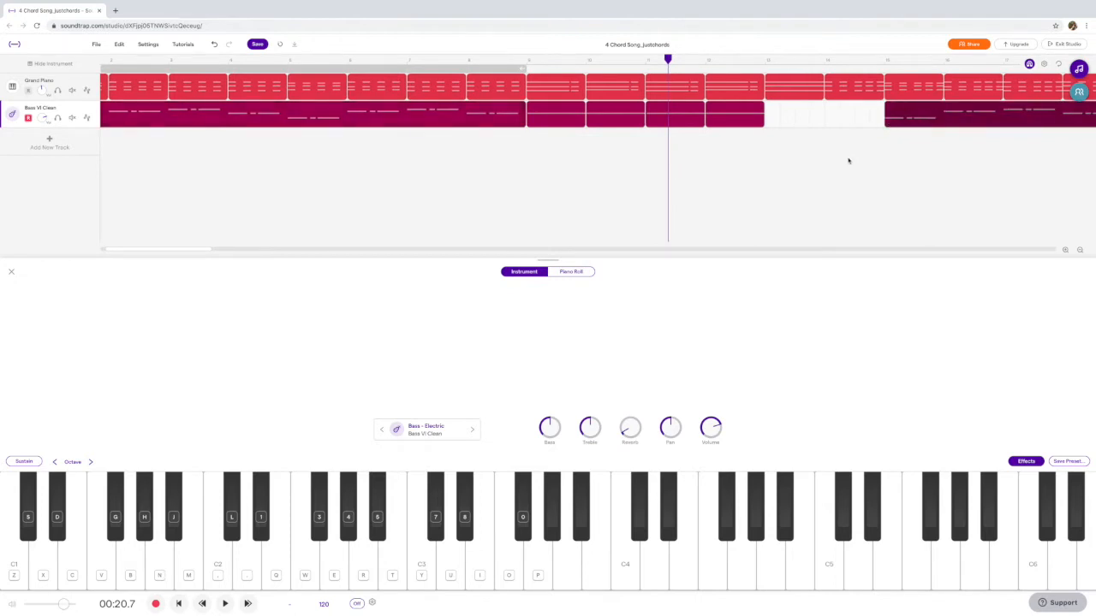
pyautogui.hscroll(5, 849, 161)
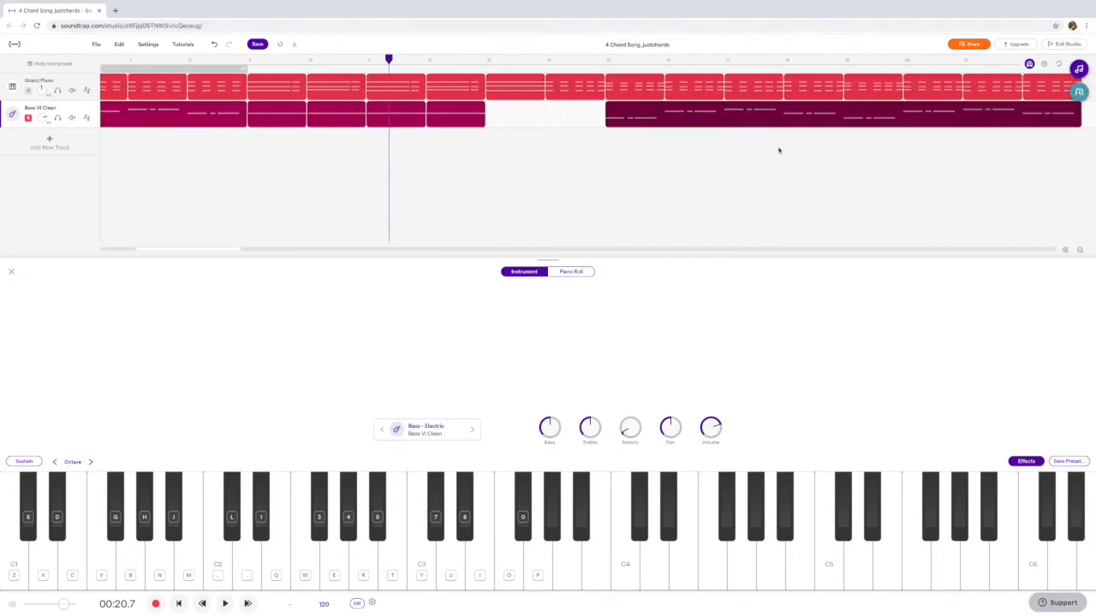
pyautogui.hscroll(2, 778, 150)
# Step: Open the copied bass region in the piano roll and set the playhead to the start of bar 15
pyautogui.doubleClick(640, 118)
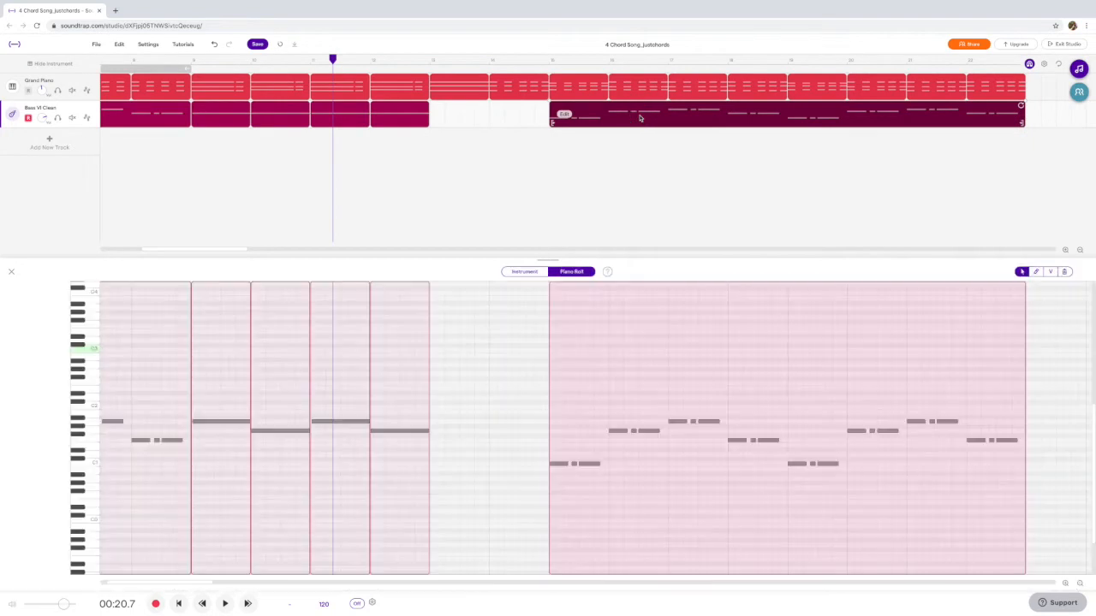
pyautogui.click(586, 400)
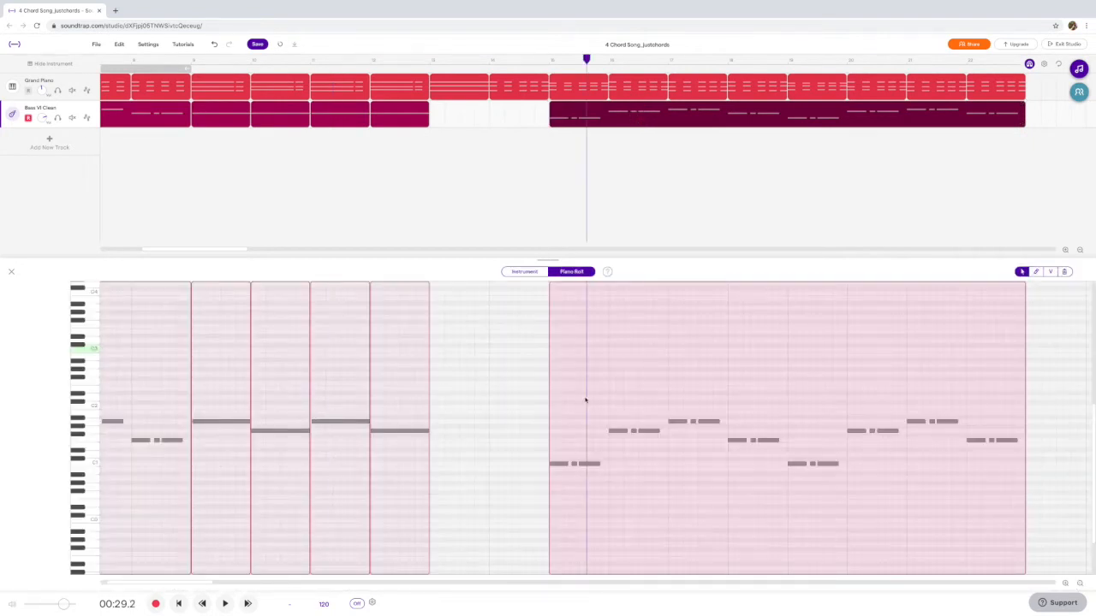
pyautogui.click(549, 60)
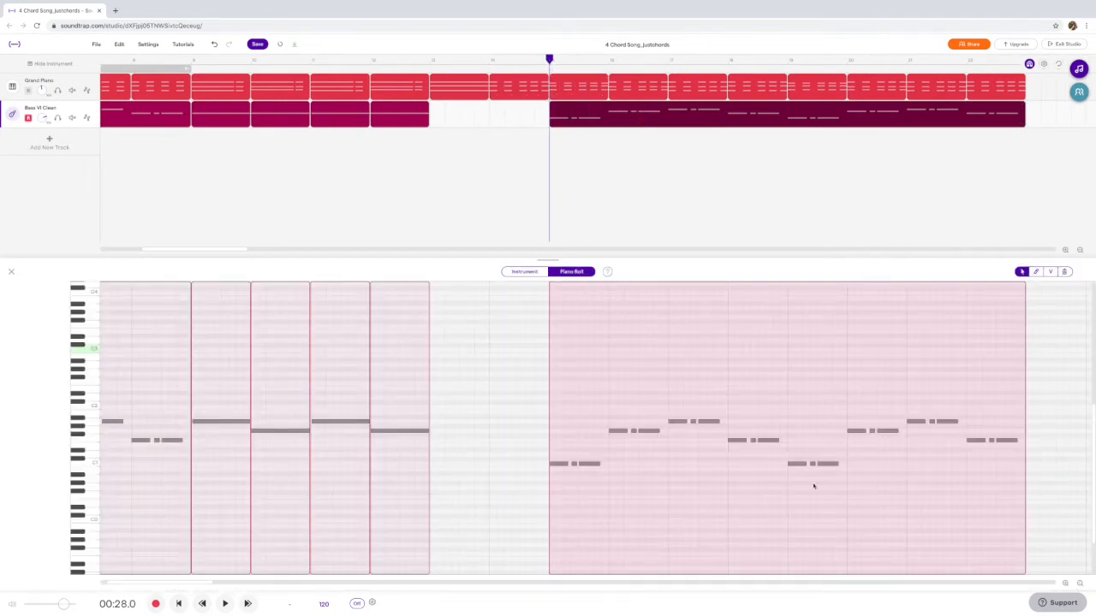
pyautogui.click(1066, 583)
pyautogui.click(1066, 584)
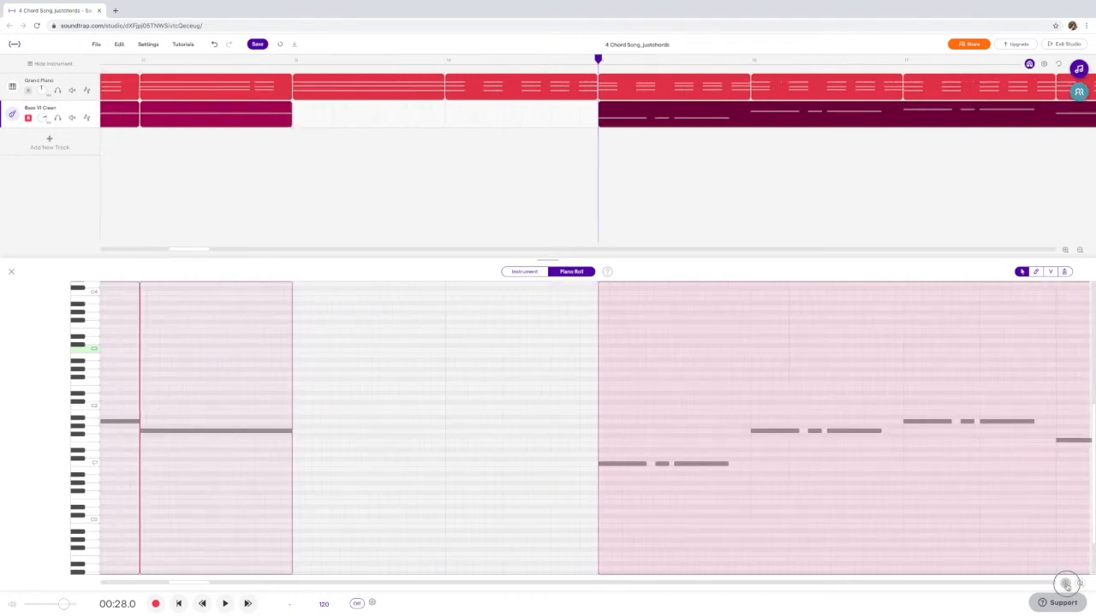
pyautogui.click(1066, 584)
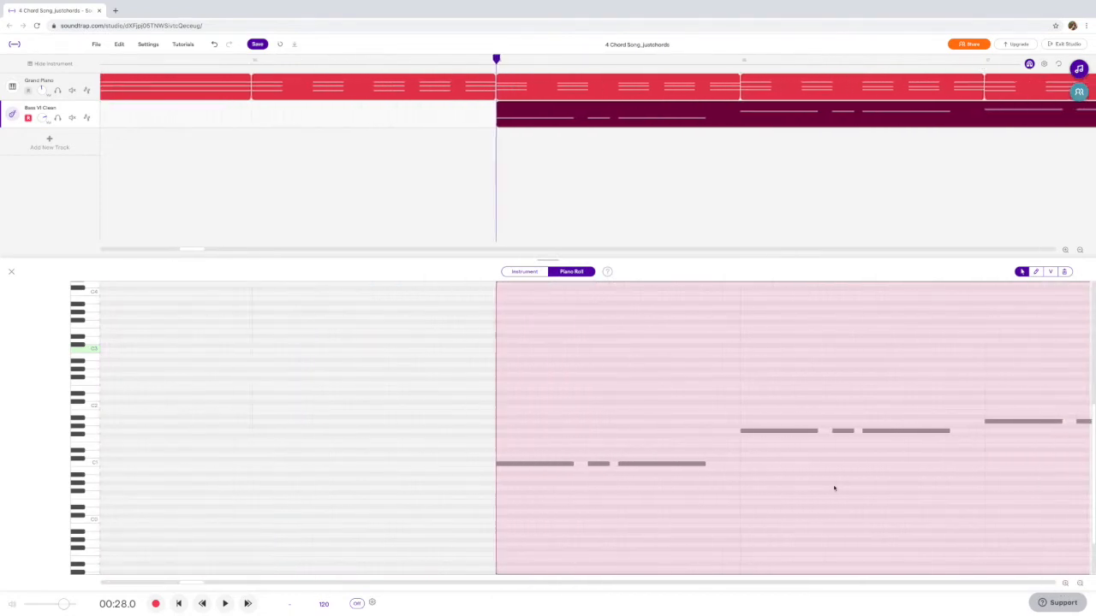
# Step: Draw a D1 note followed by an E1 note in the gap at the end of bar 15
pyautogui.click(1033, 272)
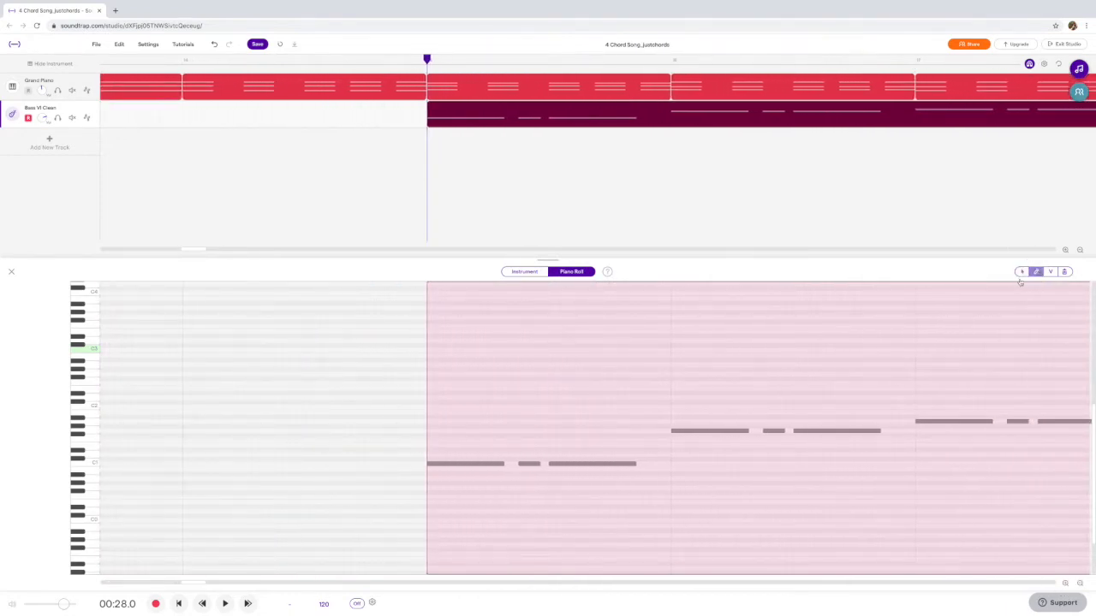
pyautogui.hscroll(3, 664, 443)
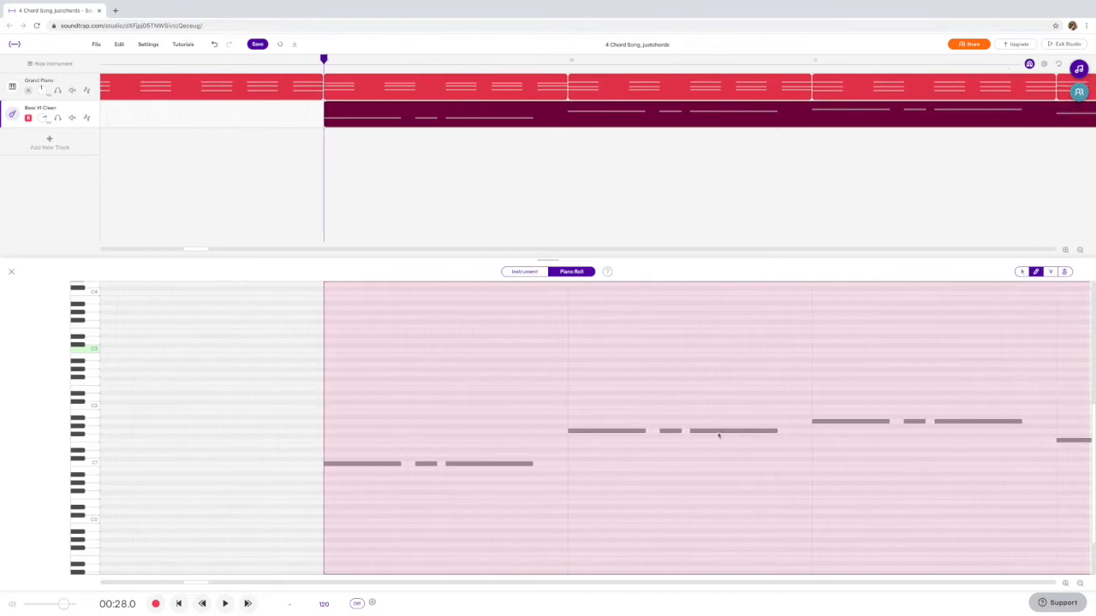
pyautogui.moveTo(540, 454)
pyautogui.mouseDown()
pyautogui.moveTo(781, 455)
pyautogui.moveTo(552, 454)
pyautogui.mouseUp()
pyautogui.click(545, 455)
pyautogui.click(555, 444)
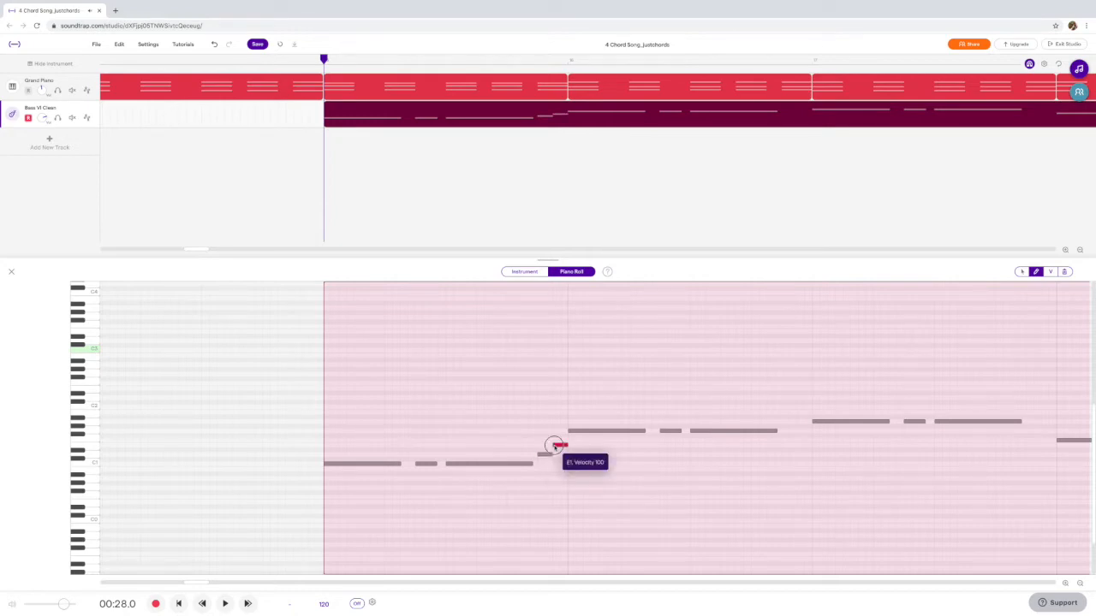
# Step: Shorten the D1 and E1 passing notes to fit an F1 note leading into bar 16, and play the run from bar 15
pyautogui.click(550, 454)
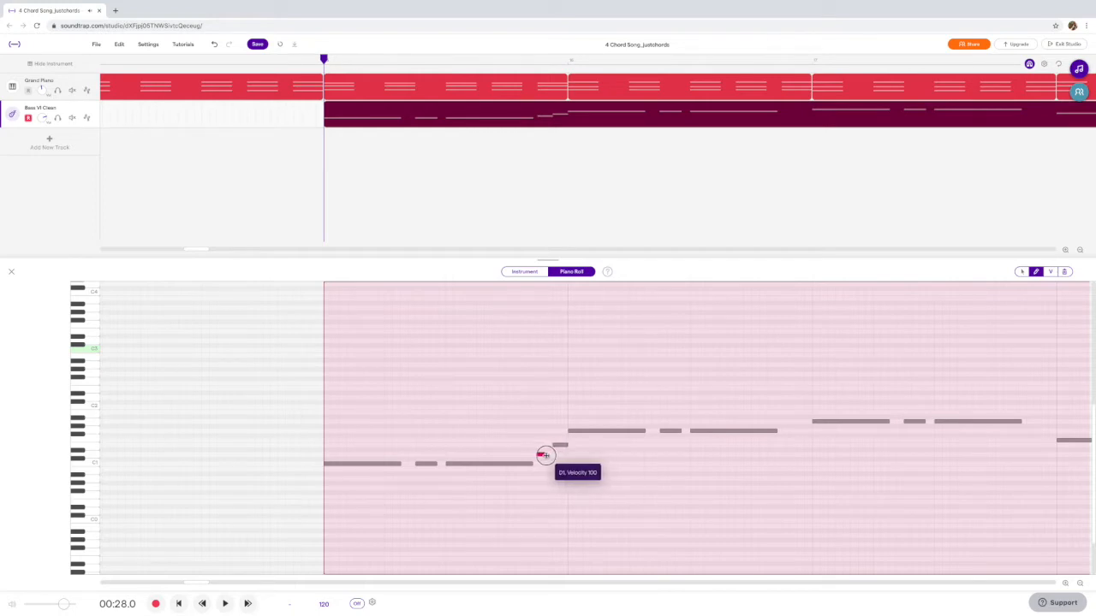
pyautogui.click(558, 446)
pyautogui.click(553, 446)
pyautogui.click(555, 441)
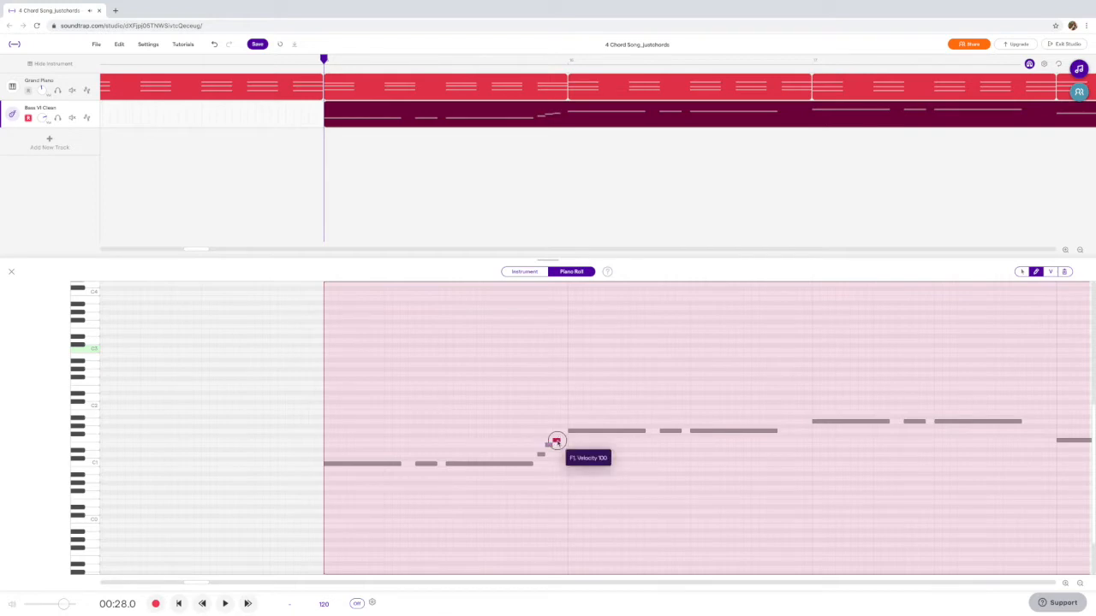
pyautogui.click(565, 441)
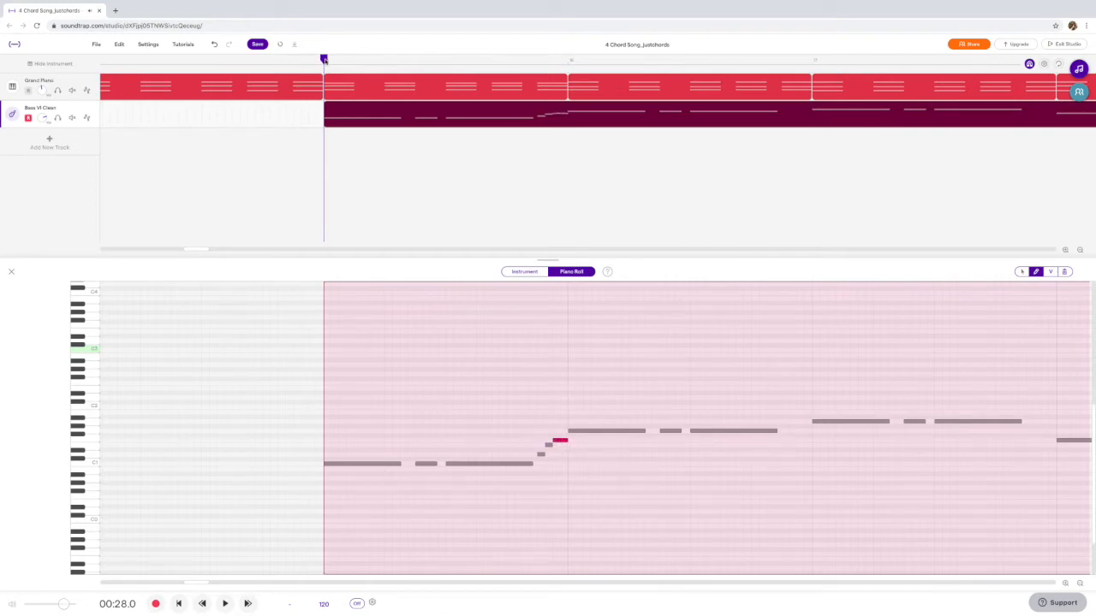
pyautogui.press('space')
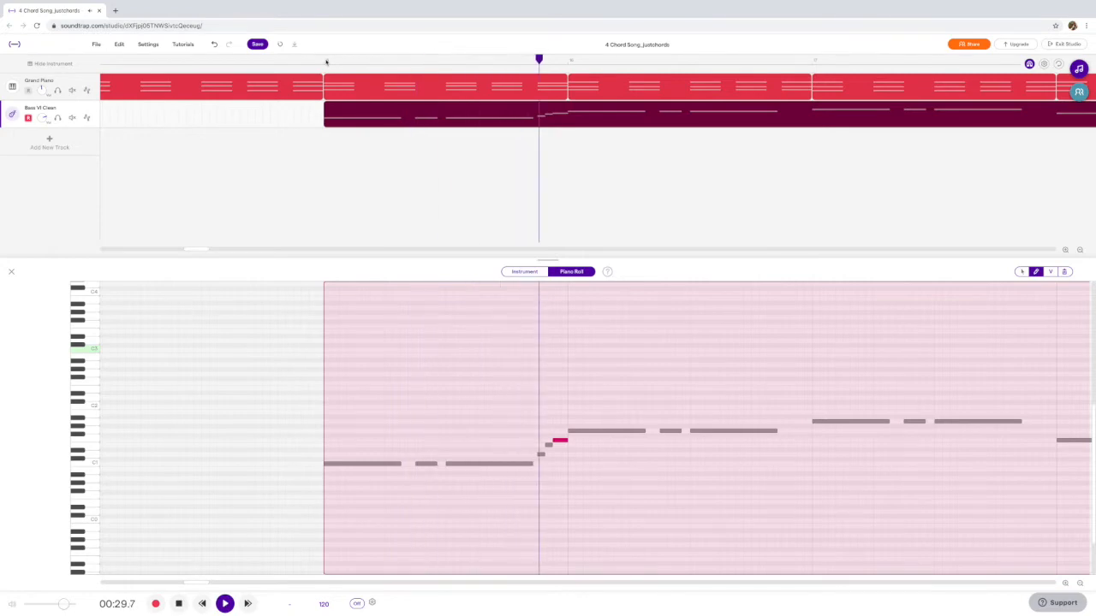
pyautogui.press('space')
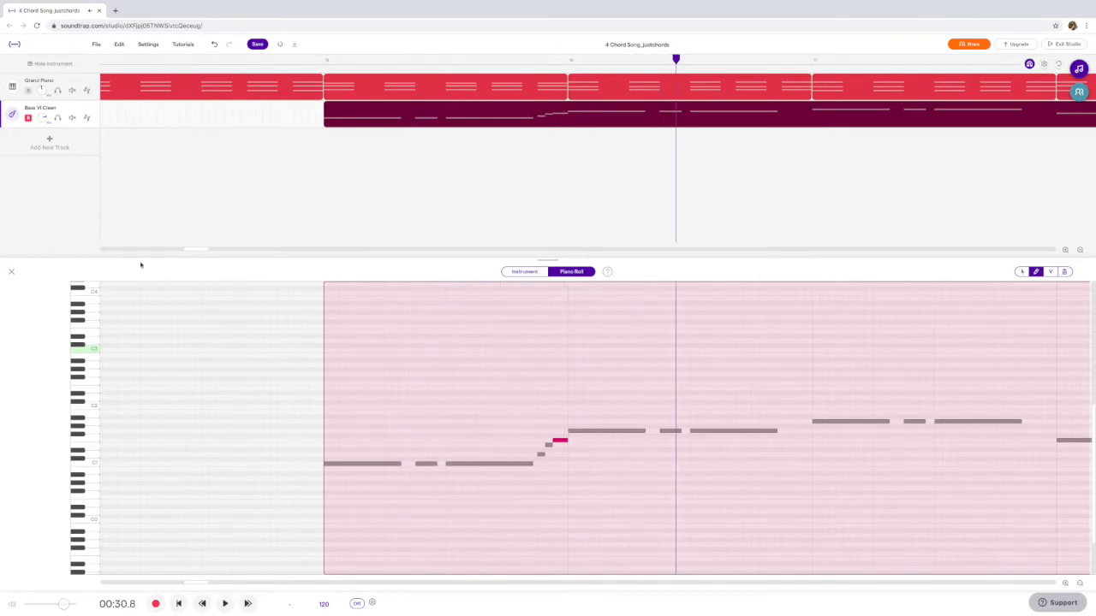
# Step: Draw a G1 note filling the gap between the last note of bar 17 and bar 18, and play the passage back
pyautogui.hscroll(3, 525, 422)
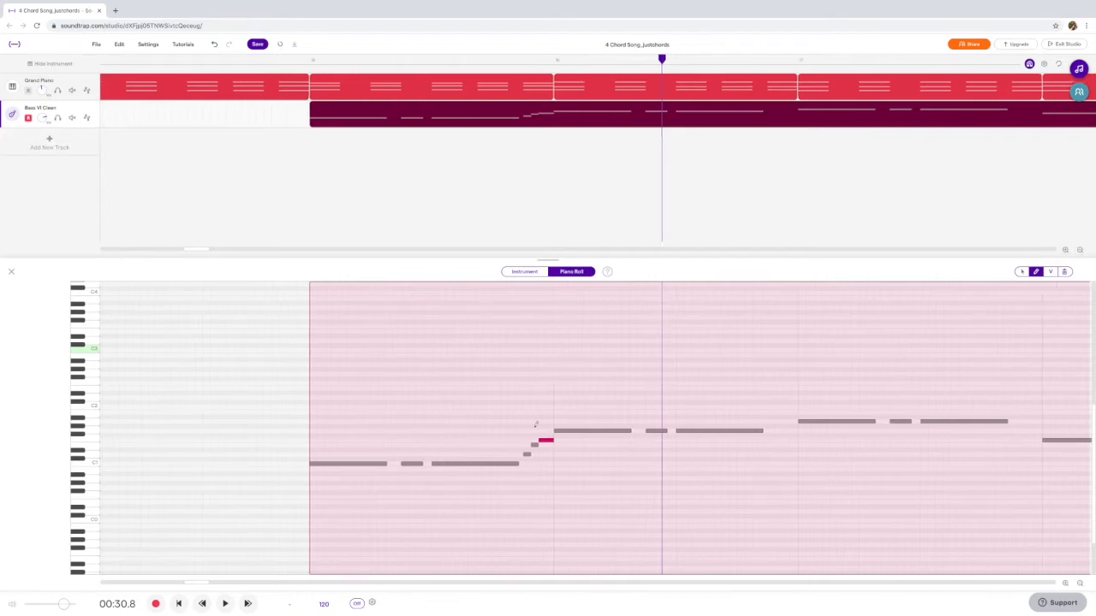
pyautogui.hscroll(10, 525, 423)
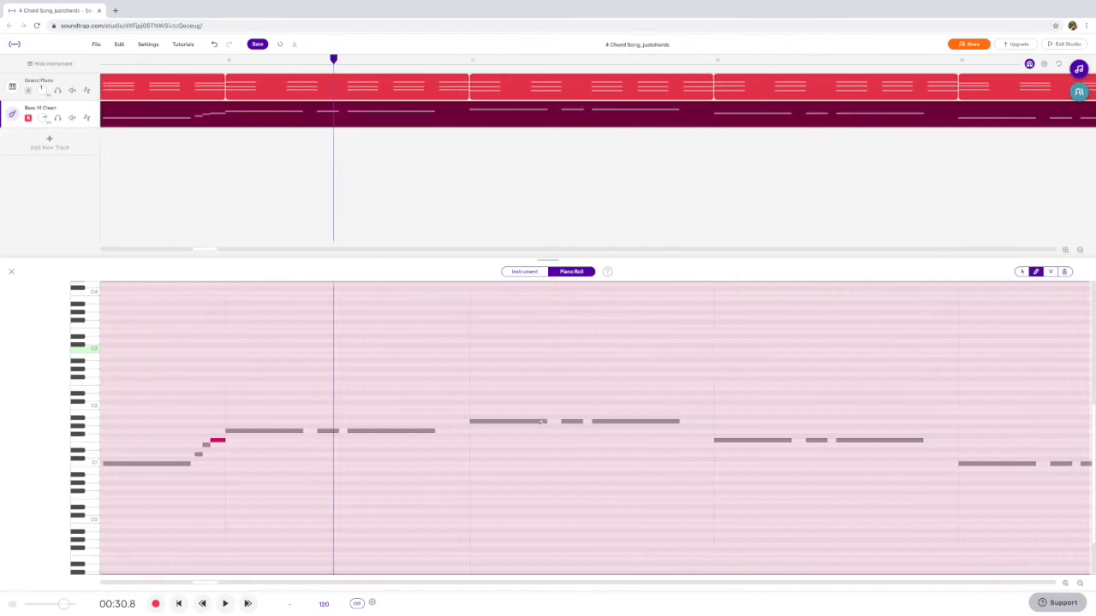
pyautogui.hscroll(2, 533, 423)
pyautogui.click(502, 422)
pyautogui.click(514, 431)
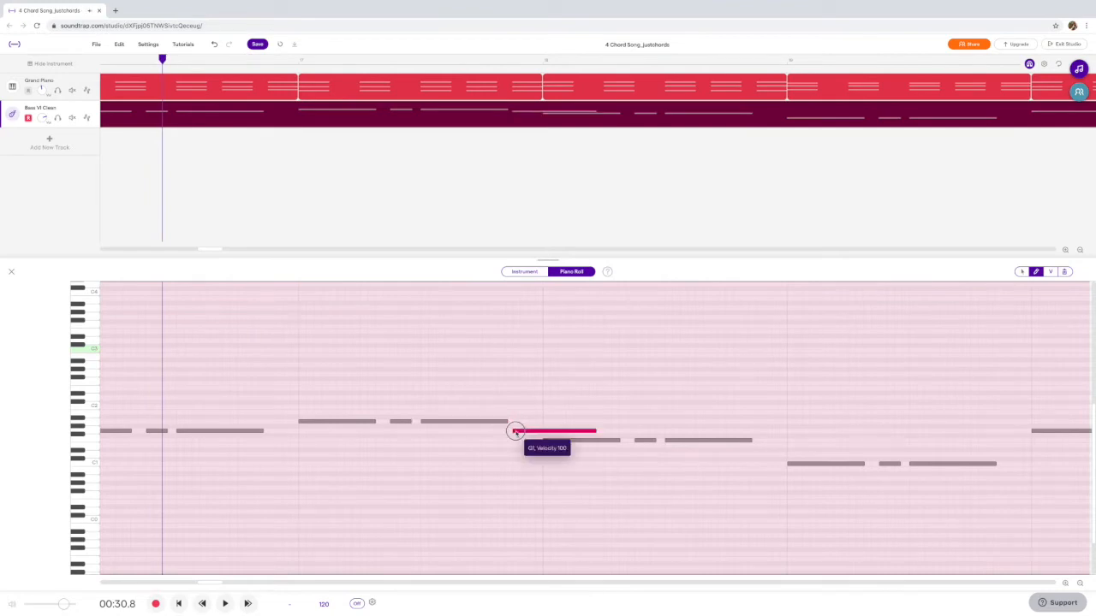
pyautogui.moveTo(515, 430); pyautogui.dragTo(530, 431)
pyautogui.moveTo(610, 430); pyautogui.dragTo(512, 431)
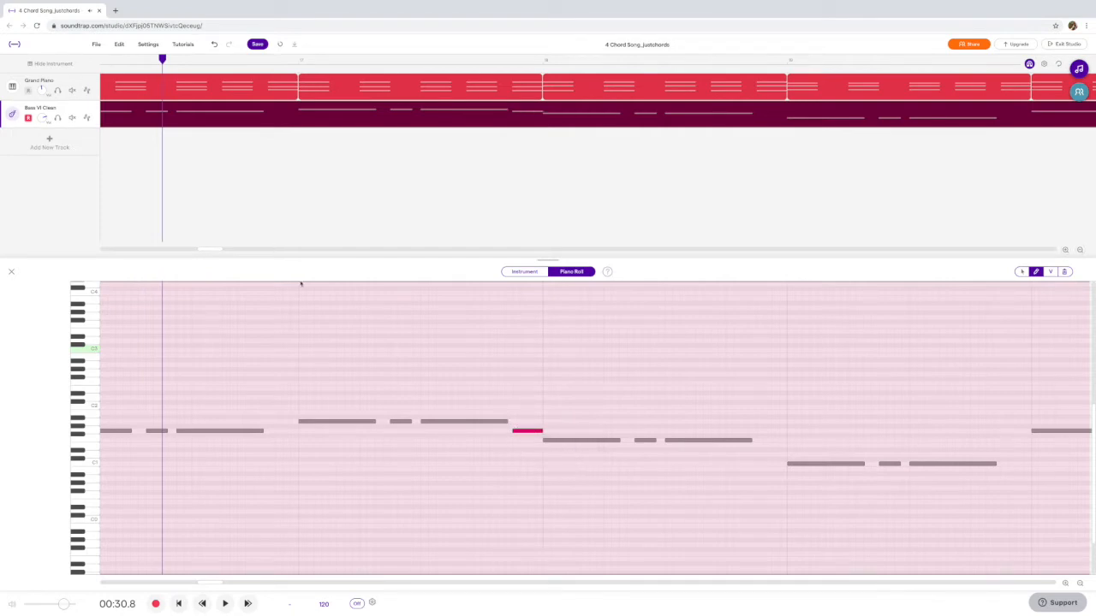
pyautogui.press('space')
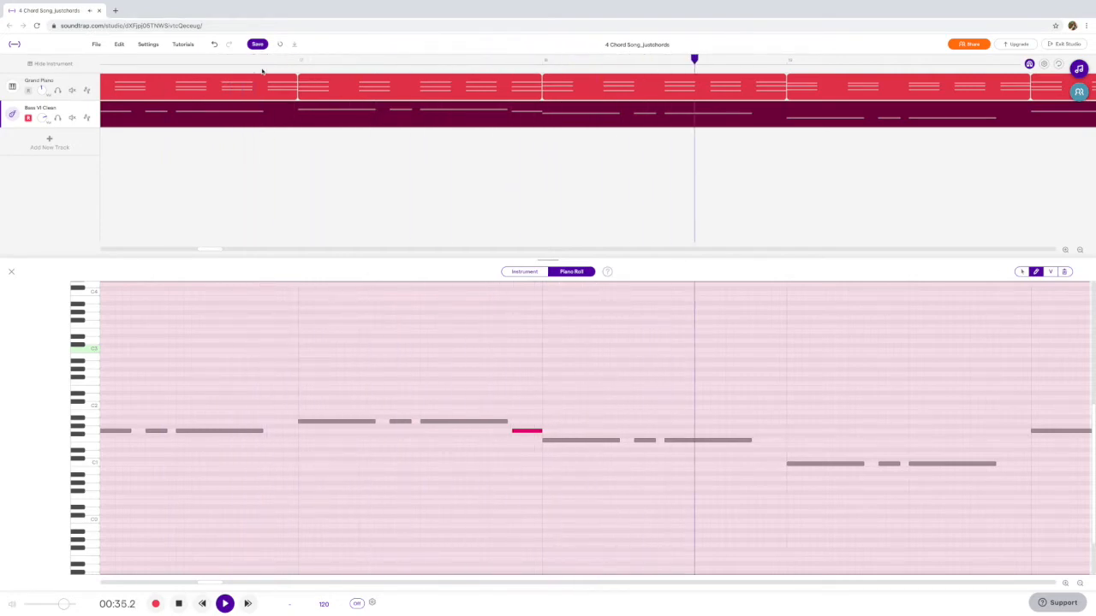
pyautogui.press('space')
# Step: Draw short descending E1 and D1 notes at the end of bar 18 and play them back from the start of that bar
pyautogui.scroll(-1, 633, 351)
pyautogui.scroll(-1, 634, 351)
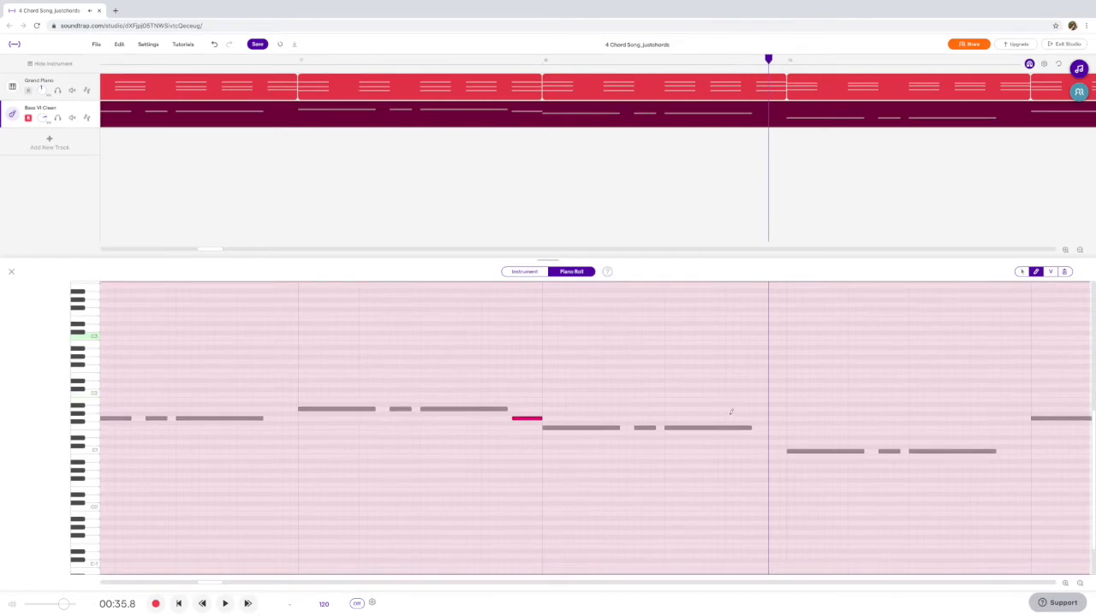
pyautogui.click(760, 431)
pyautogui.moveTo(786, 433); pyautogui.dragTo(764, 432)
pyautogui.click(775, 442)
pyautogui.moveTo(758, 434); pyautogui.dragTo(759, 434)
pyautogui.click(775, 443)
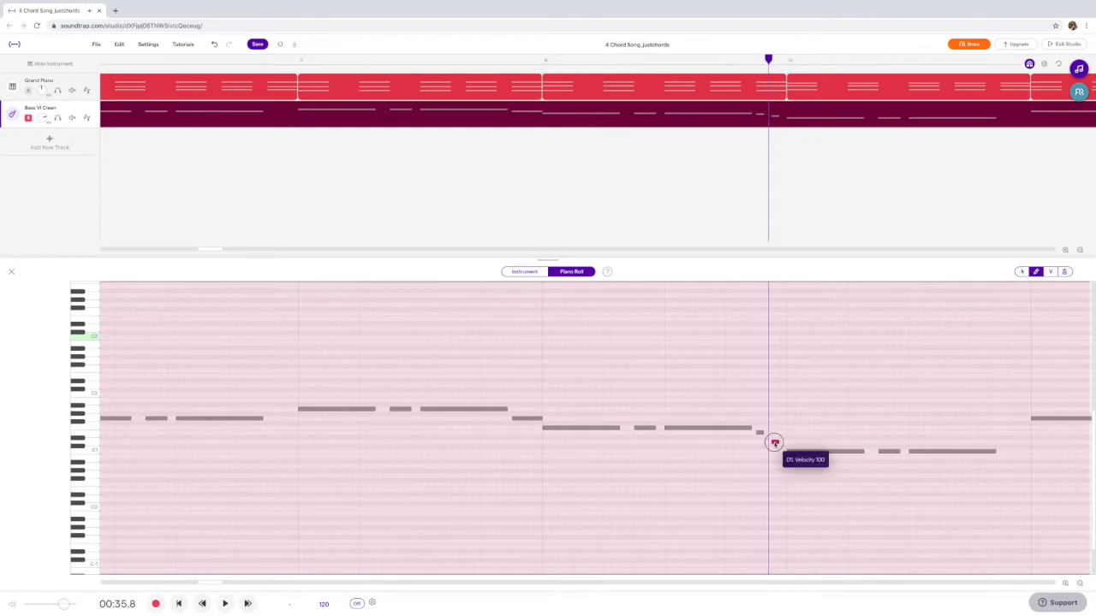
pyautogui.click(543, 63)
pyautogui.press('space')
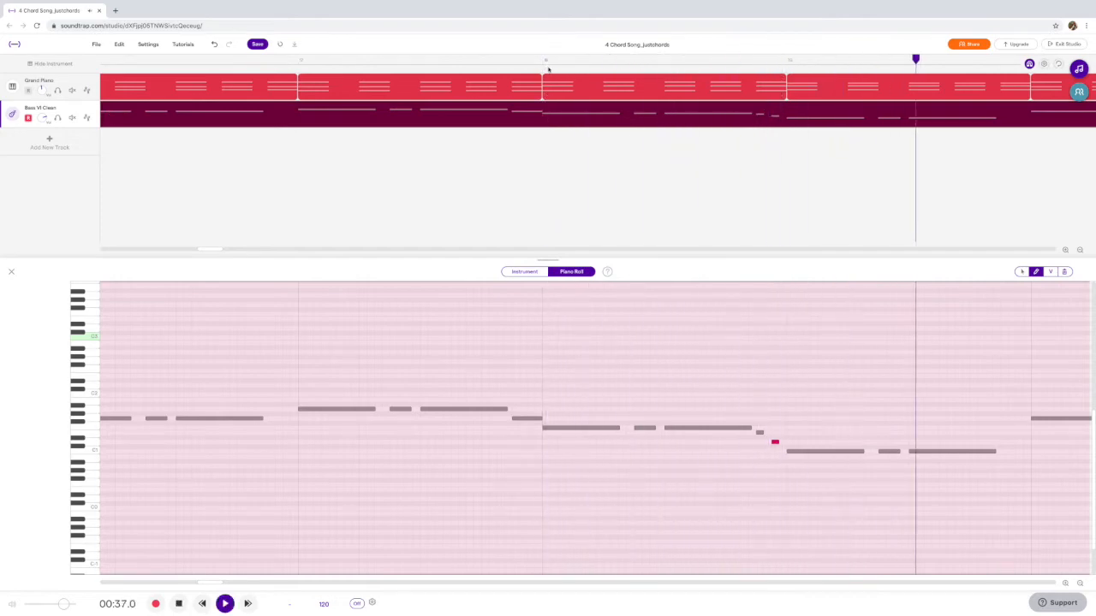
pyautogui.press('space')
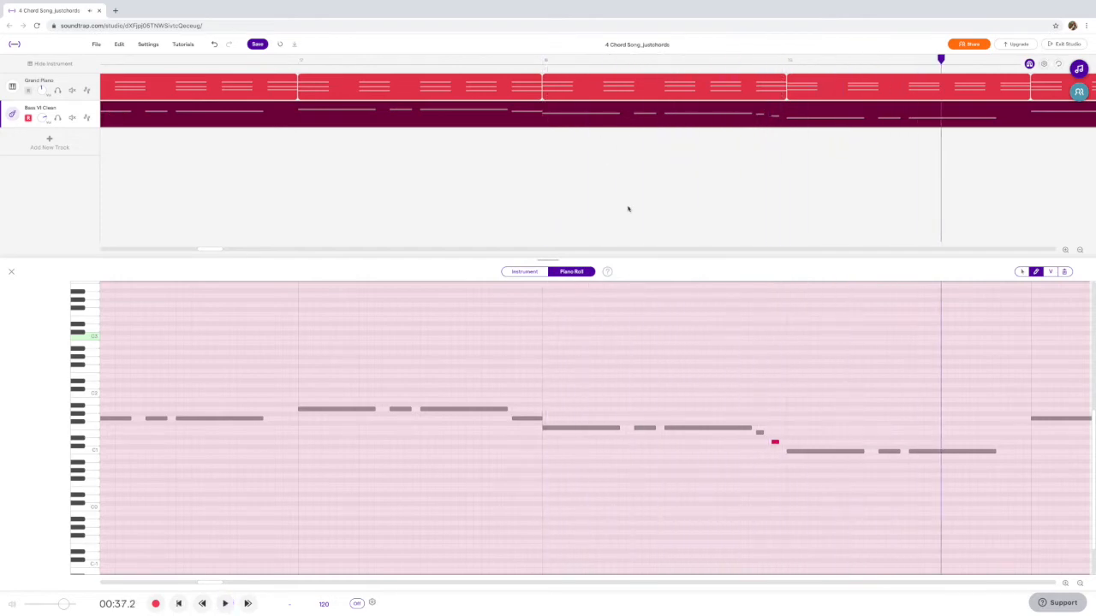
# Step: Lengthen the E1 and D1 passing notes so they connect through to bar 19, and replay from bar 18
pyautogui.click(763, 432)
pyautogui.click(780, 441)
pyautogui.click(542, 59)
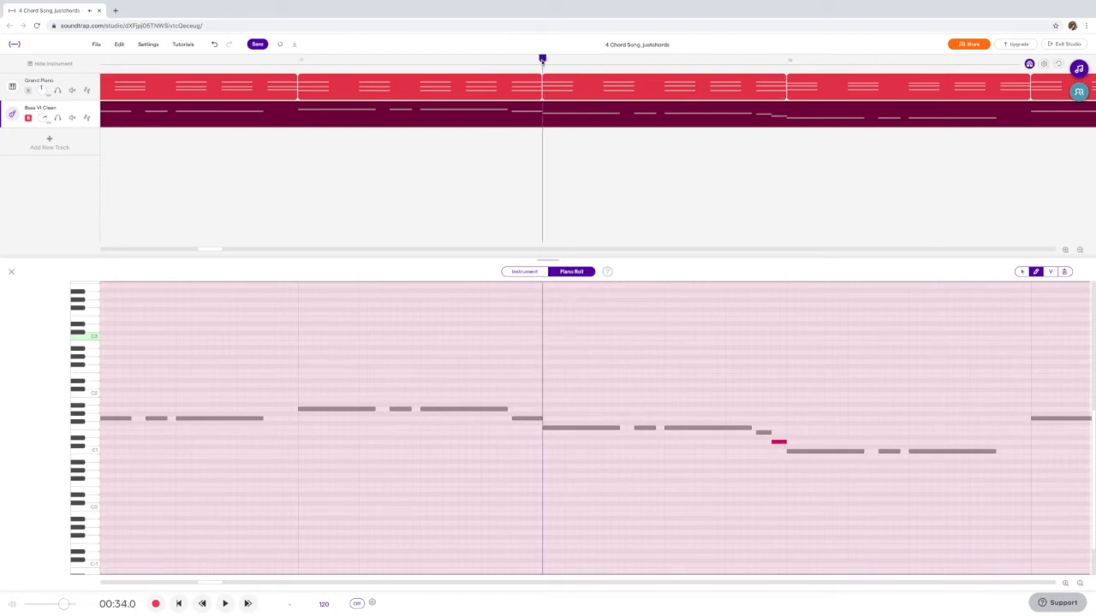
pyautogui.press('space')
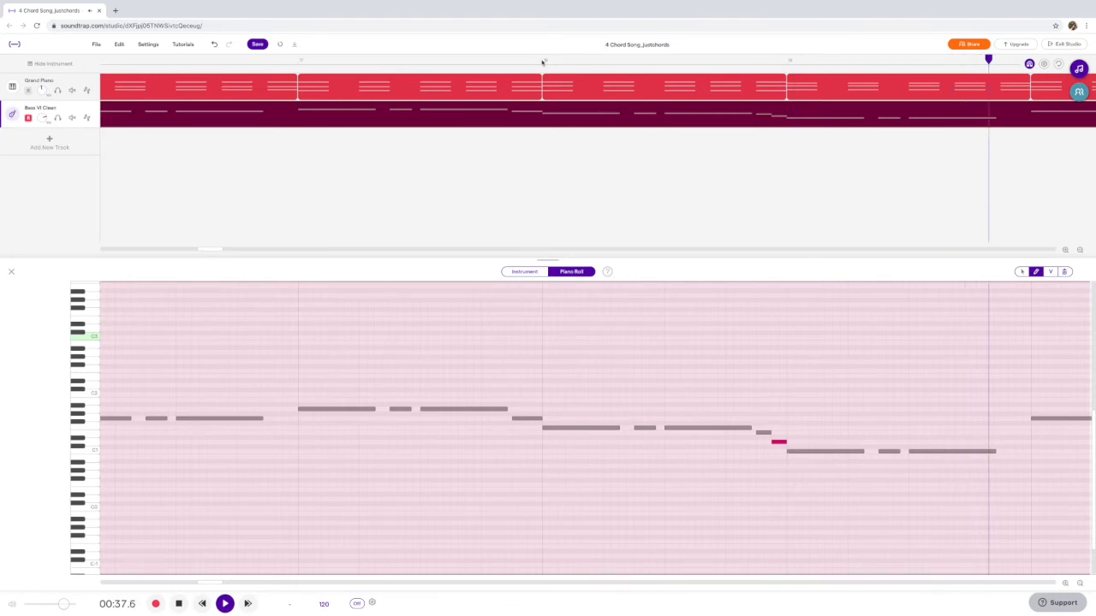
pyautogui.press('space')
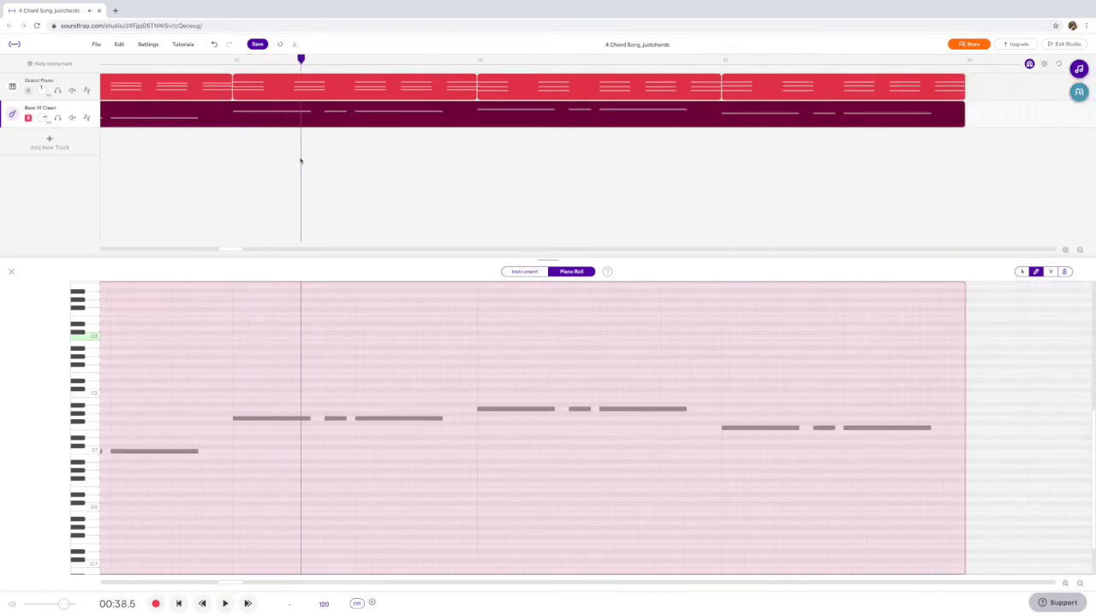
# Step: Move the original eight-bar bass region from bar 1 to bar 23, directly after the edited region
pyautogui.click(1081, 251)
pyautogui.click(1081, 251)
pyautogui.click(1080, 251)
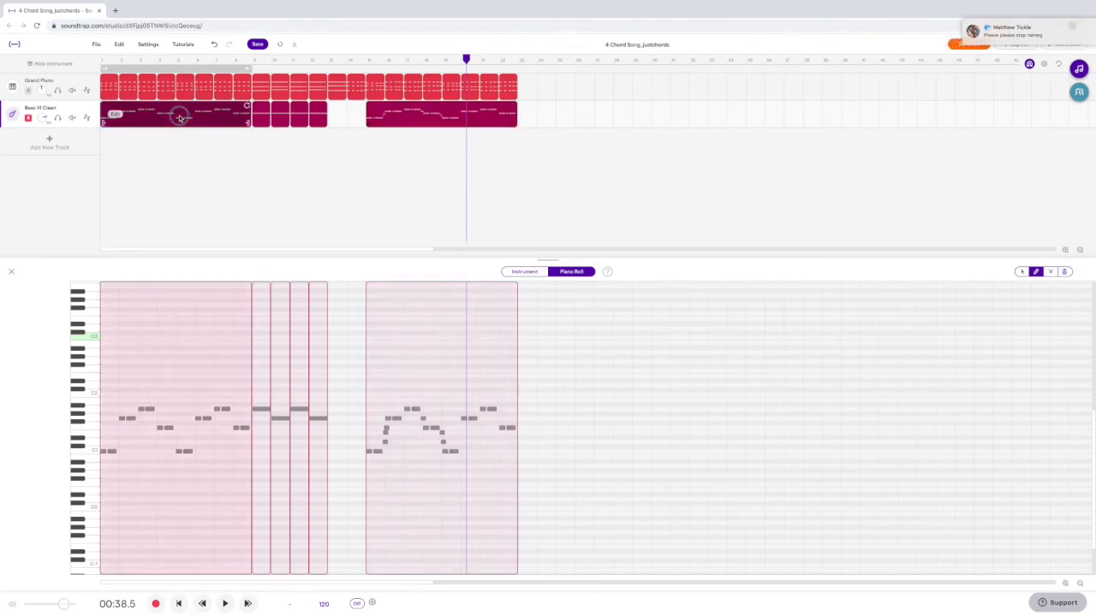
pyautogui.moveTo(179, 115); pyautogui.dragTo(330, 115)
pyautogui.moveTo(466, 125); pyautogui.dragTo(606, 126)
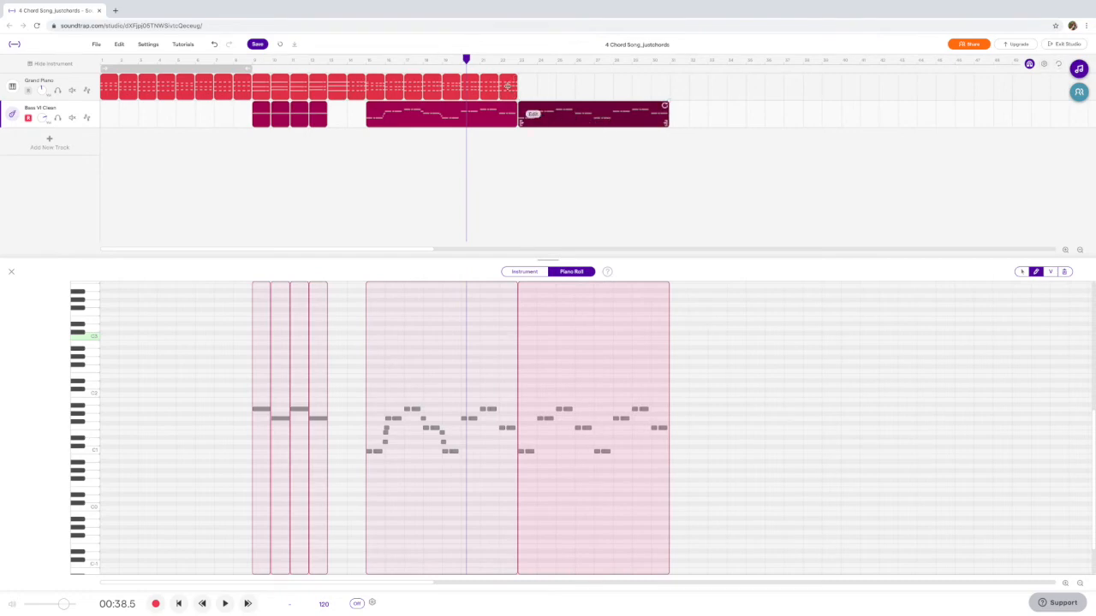
# Step: Play the song from bar 1 and rehearse the bass on the instrument keyboard through C1, G1, A1 and F1 with passing notes between them
pyautogui.moveTo(469, 60); pyautogui.dragTo(25, 61)
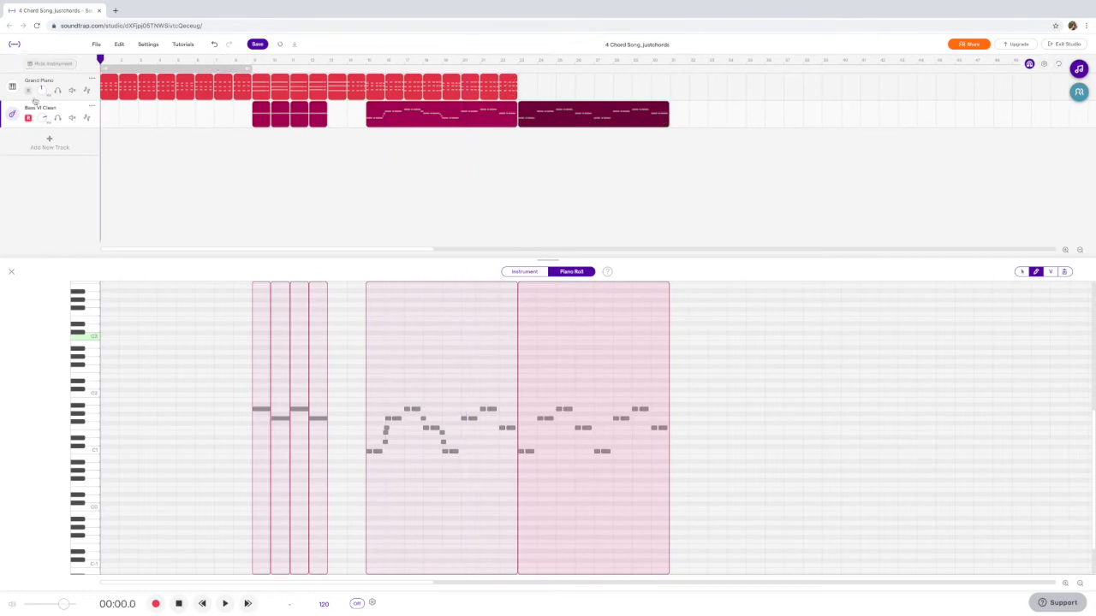
pyautogui.click(521, 272)
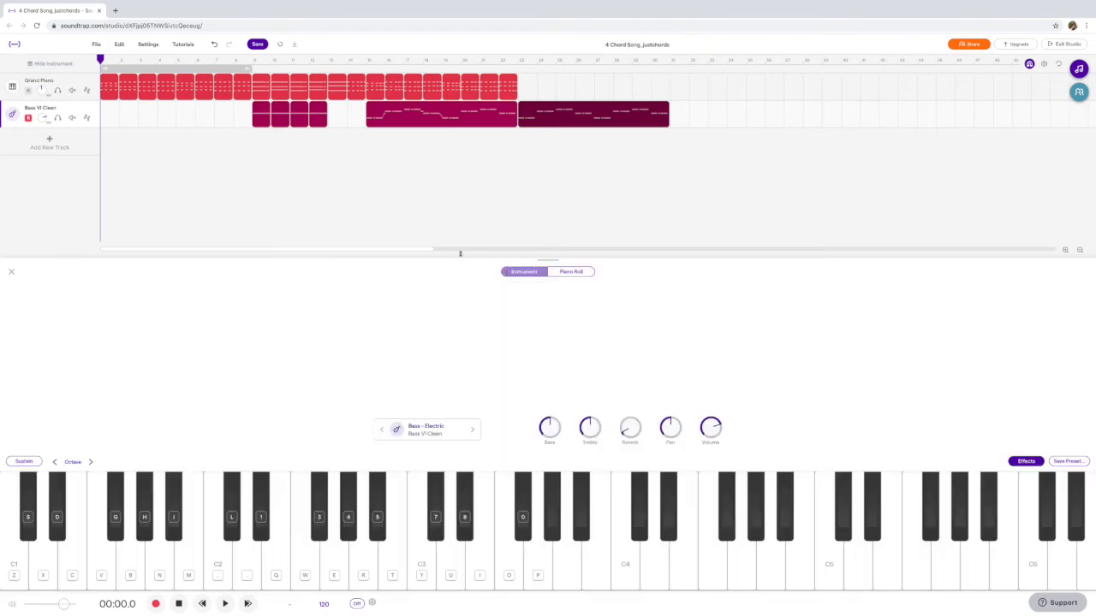
pyautogui.press('space')
pyautogui.press('z')
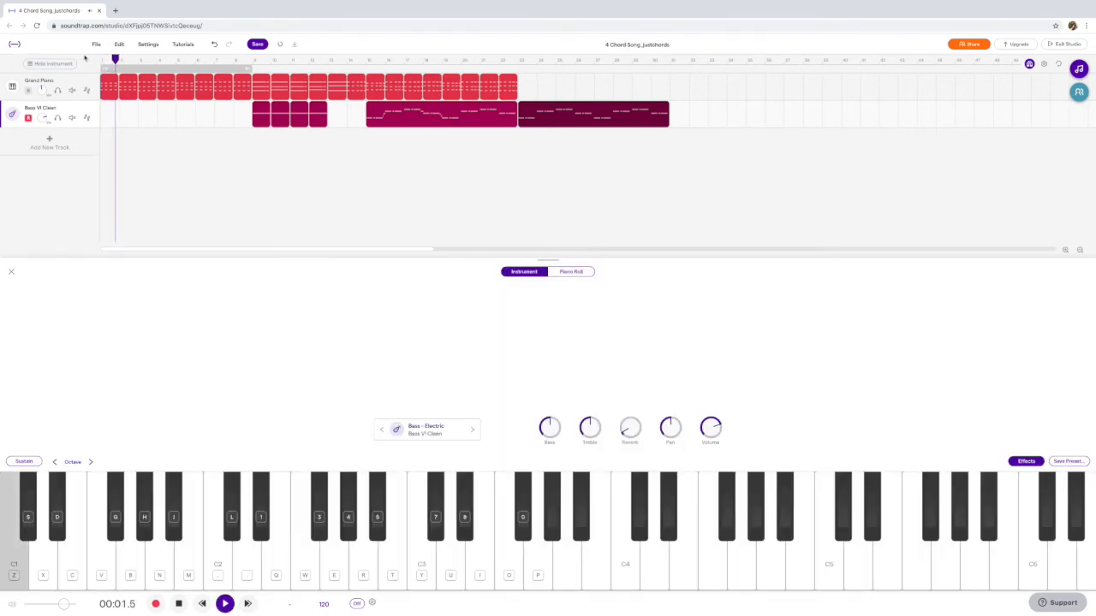
pyautogui.press('b')
pyautogui.press('b')
pyautogui.press('b')
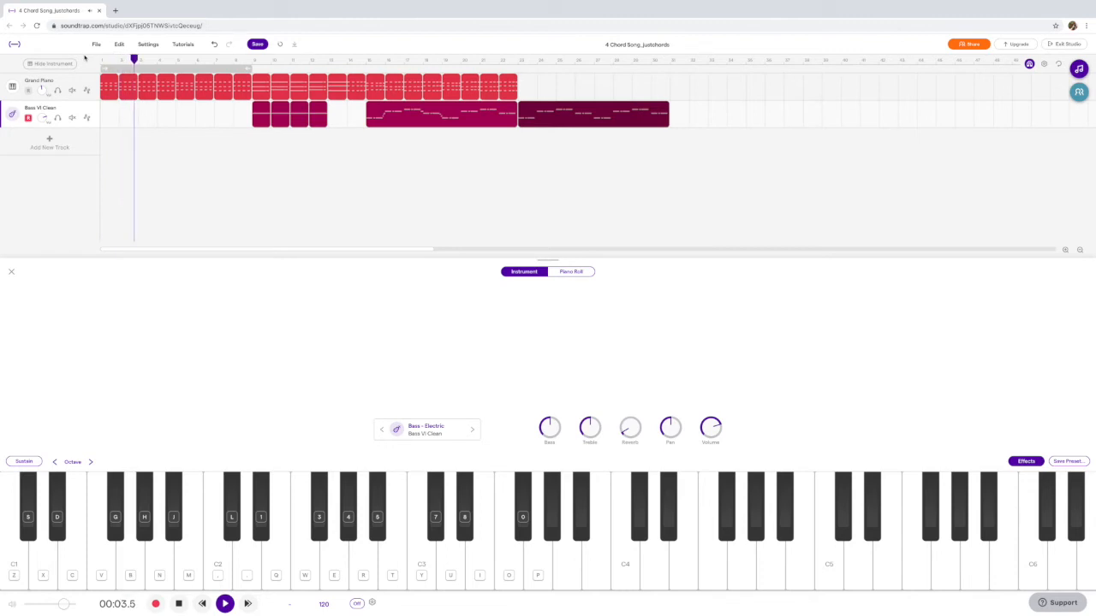
pyautogui.press('n')
pyautogui.press('n')
pyautogui.press('b')
pyautogui.press('v')
pyautogui.press('v')
pyautogui.press('v')
pyautogui.press('x')
# Step: Rehearse the C1, G1, A1 and F1 bass progression again over bars 5 to 8, ending with a run down to C1
pyautogui.press('z')
pyautogui.press('z')
pyautogui.press('z')
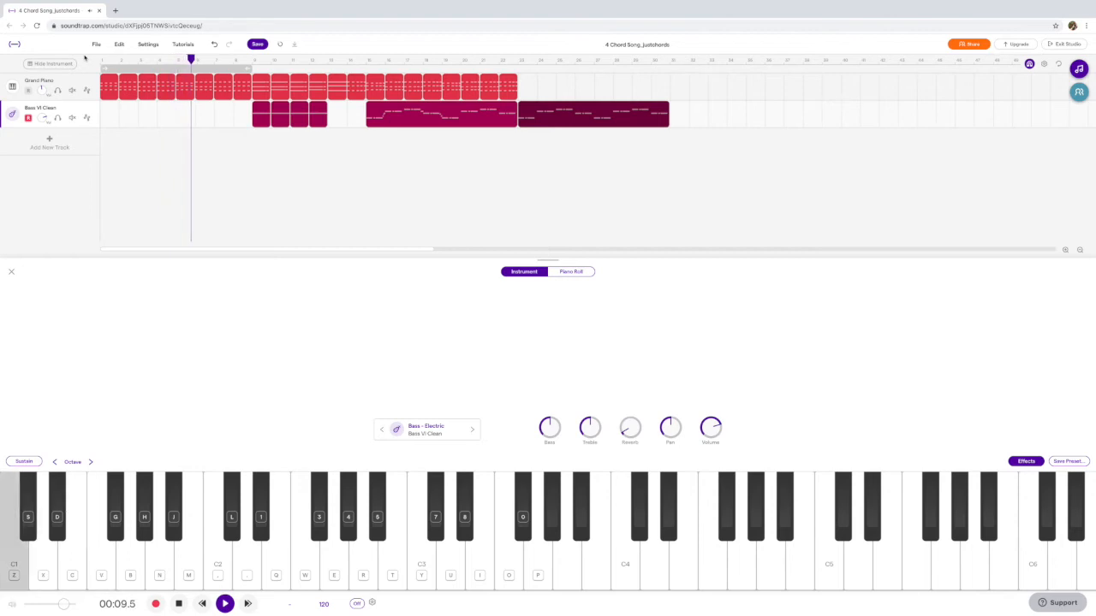
pyautogui.press('b')
pyautogui.press('b')
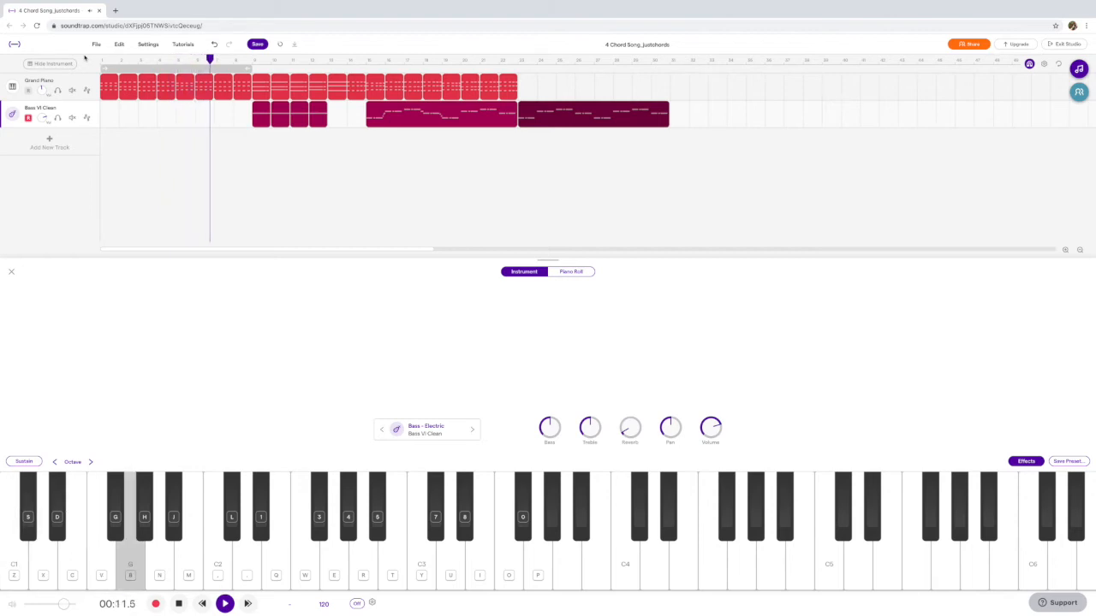
pyautogui.press('n')
pyautogui.press('n')
pyautogui.press('n')
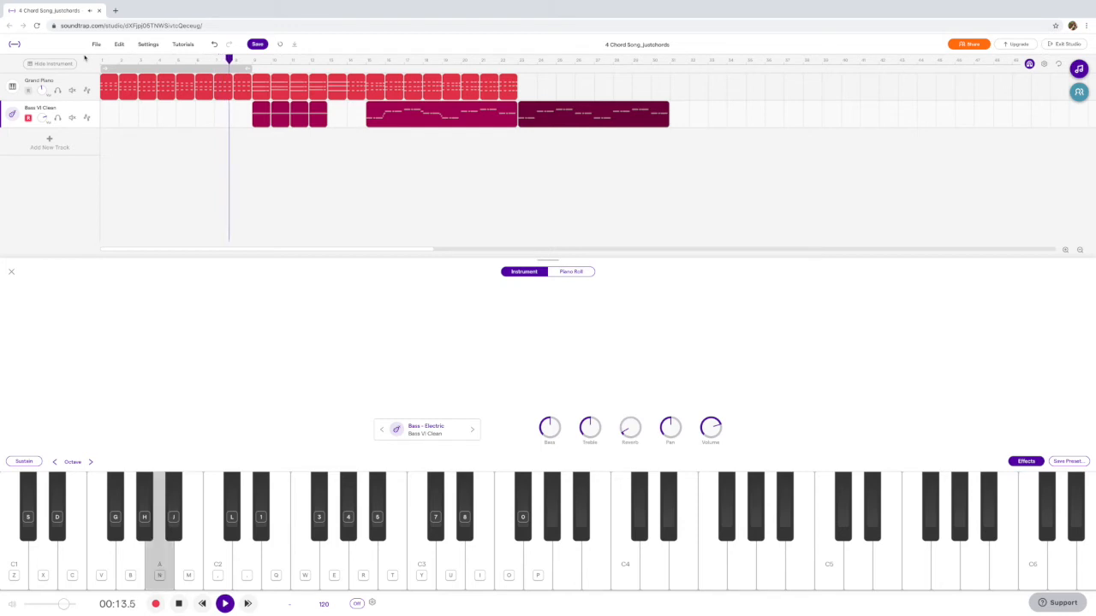
pyautogui.press('v')
pyautogui.press('v')
pyautogui.press('x')
pyautogui.press('z')
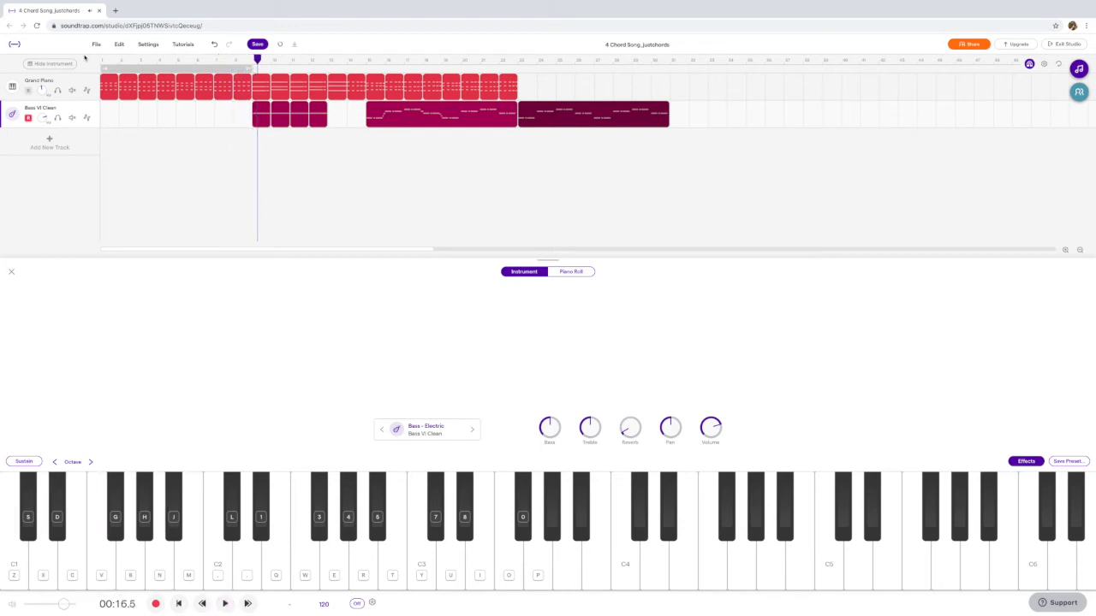
# Step: Record the bass from bar 1, playing repeated C1, G1, A1 and F1 roots over four bars with short passing notes between the chords
pyautogui.moveTo(247, 60); pyautogui.dragTo(84, 55)
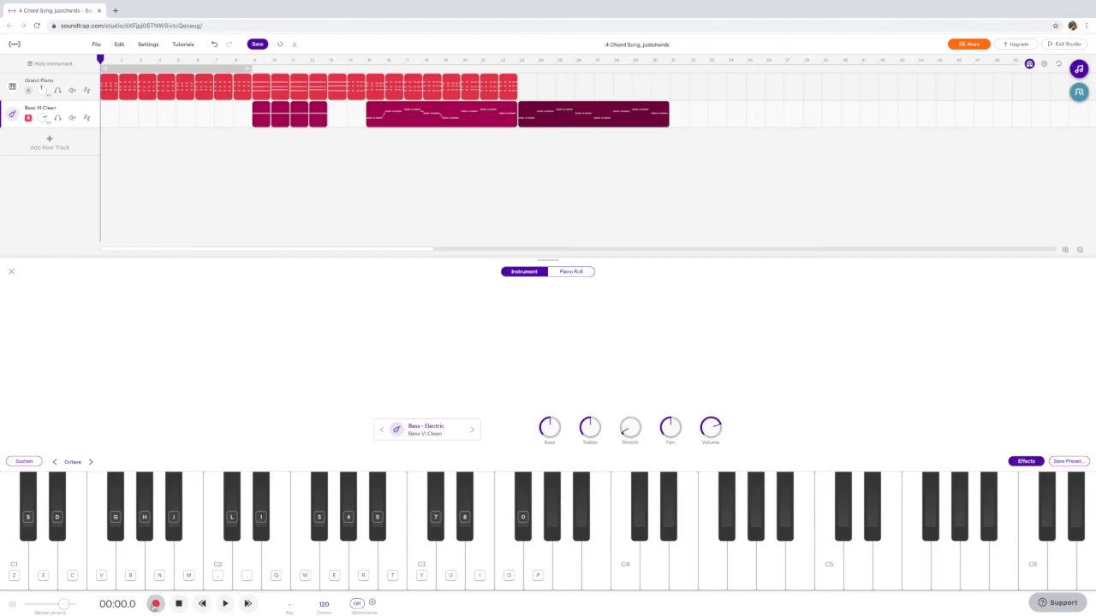
pyautogui.click(155, 605)
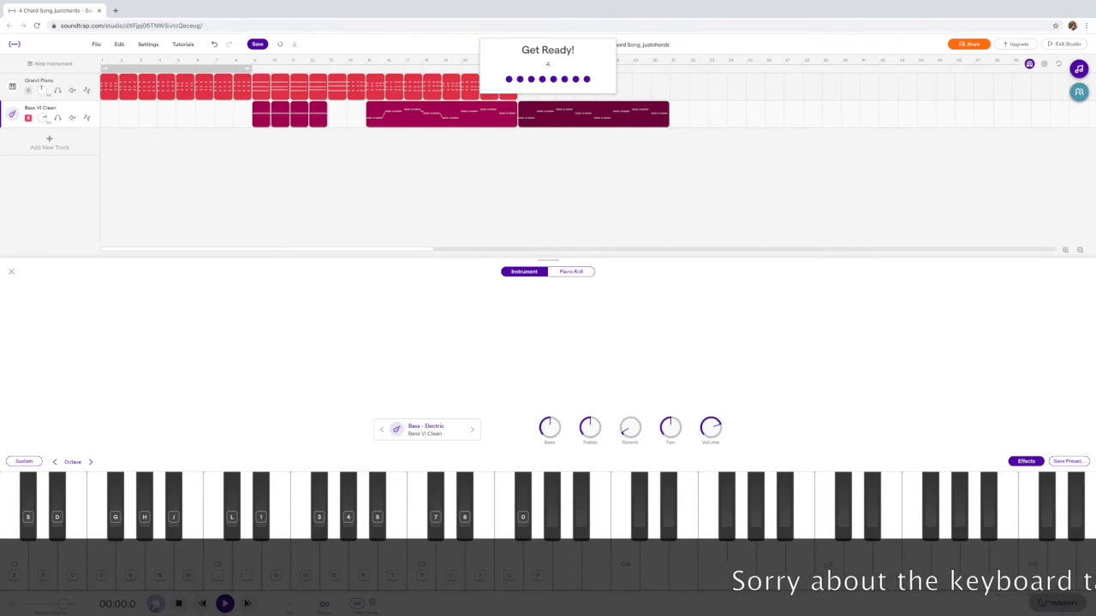
pyautogui.press('z')
pyautogui.press('z')
pyautogui.press('b')
pyautogui.press('b')
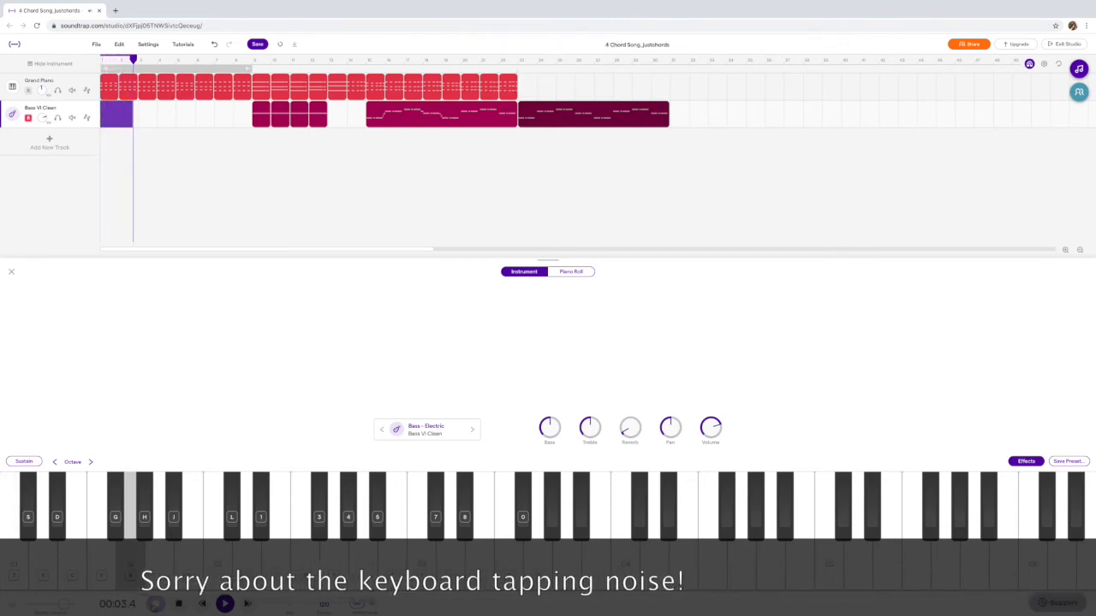
pyautogui.press('n')
pyautogui.press('n')
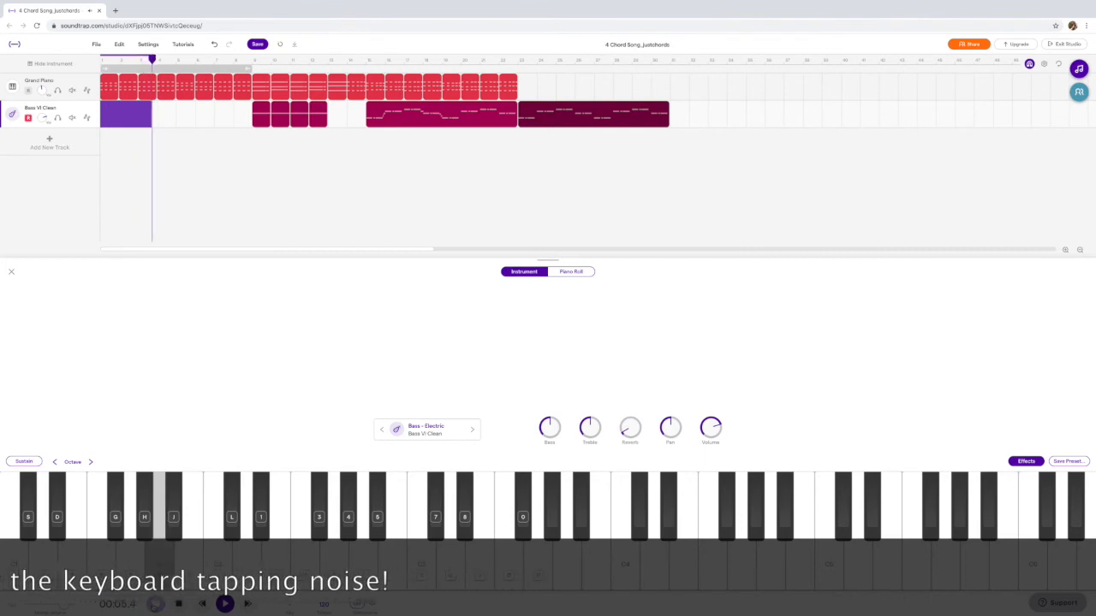
pyautogui.press('v')
pyautogui.press('v')
pyautogui.press('c')
# Step: Continue the bass recording over bars 5 to 8 with C1, G1, A1 and F1 roots and passing notes, stopping at bar 9
pyautogui.press('z')
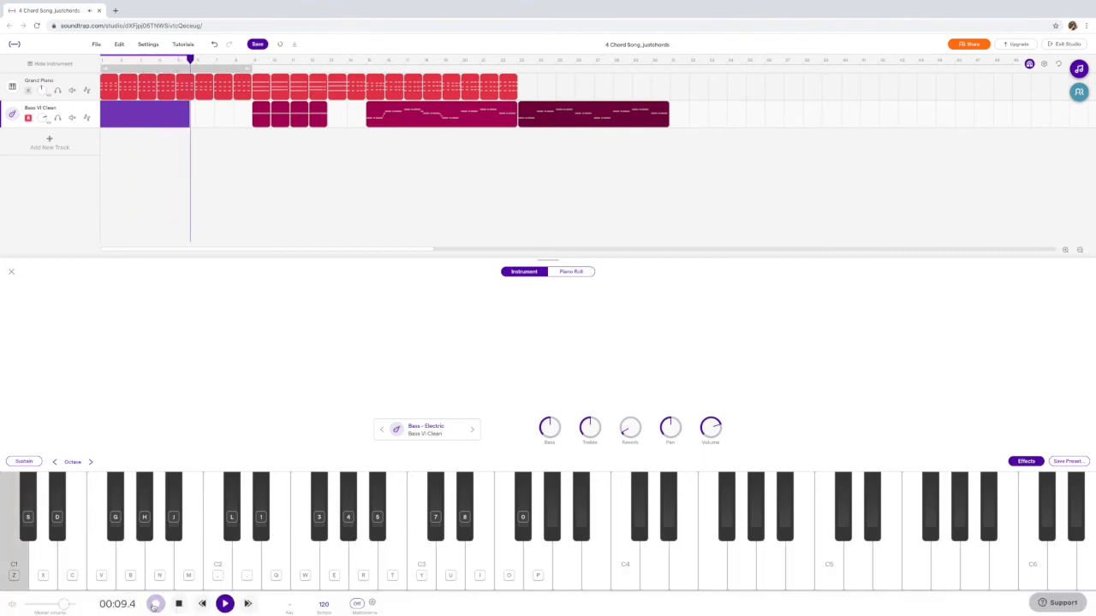
pyautogui.press('b')
pyautogui.press('b')
pyautogui.press('h')
pyautogui.press('n')
pyautogui.press('n')
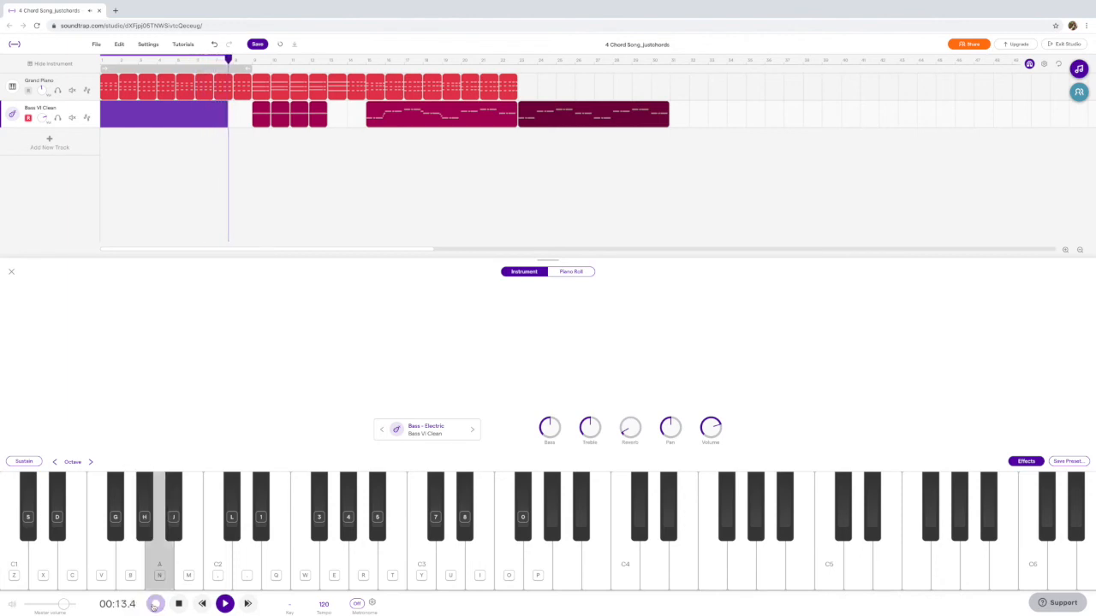
pyautogui.press('v')
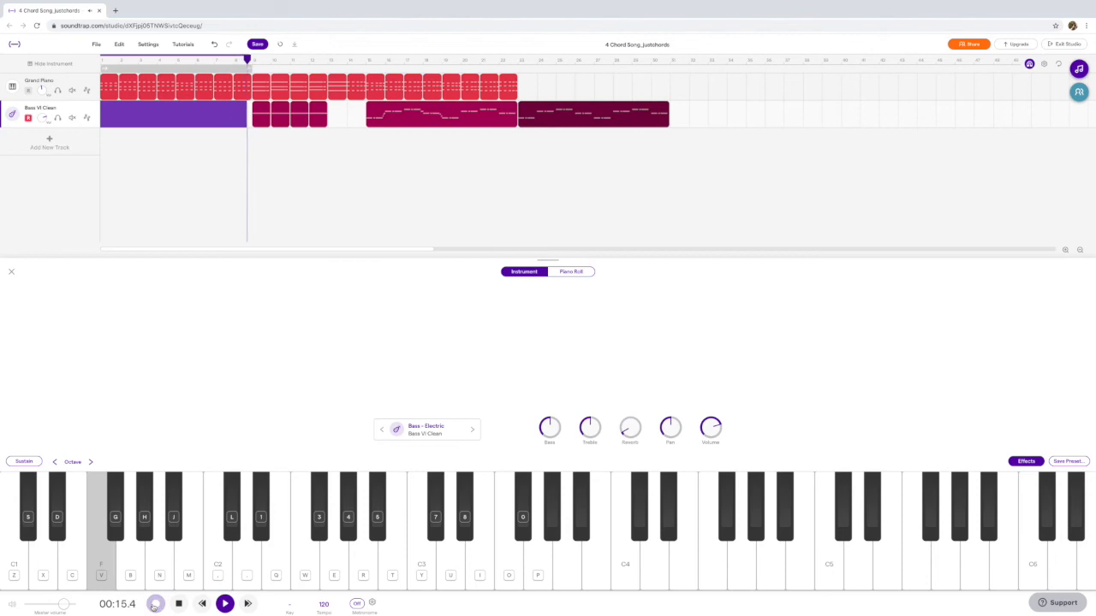
pyautogui.click(155, 604)
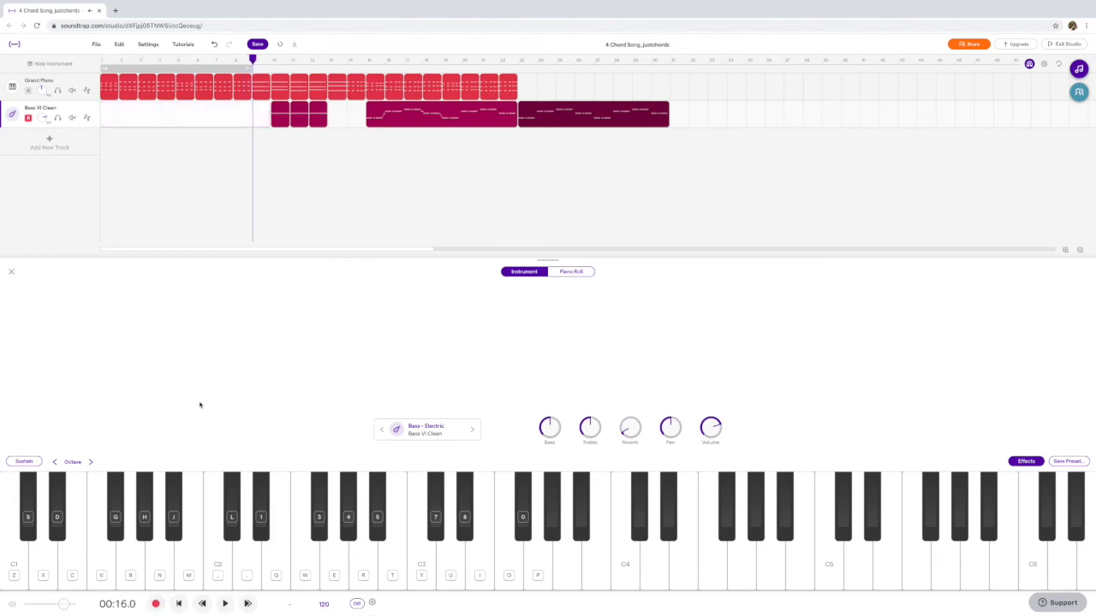
# Step: Open the new bass recording in the piano roll and compare its notes with the edited region starting at bar 15
pyautogui.doubleClick(180, 116)
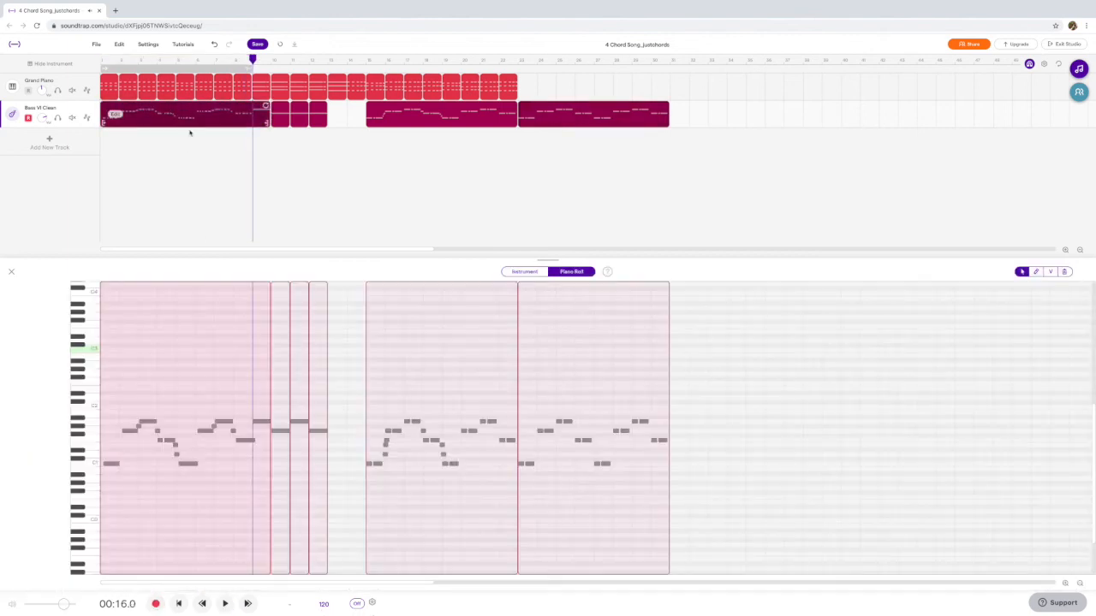
pyautogui.click(407, 422)
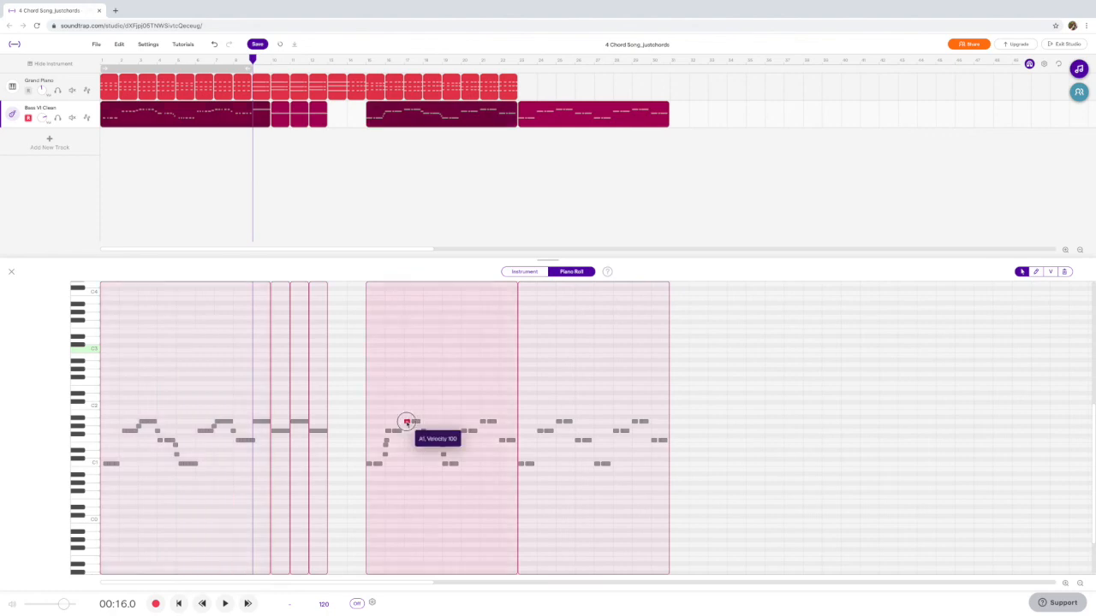
pyautogui.click(393, 432)
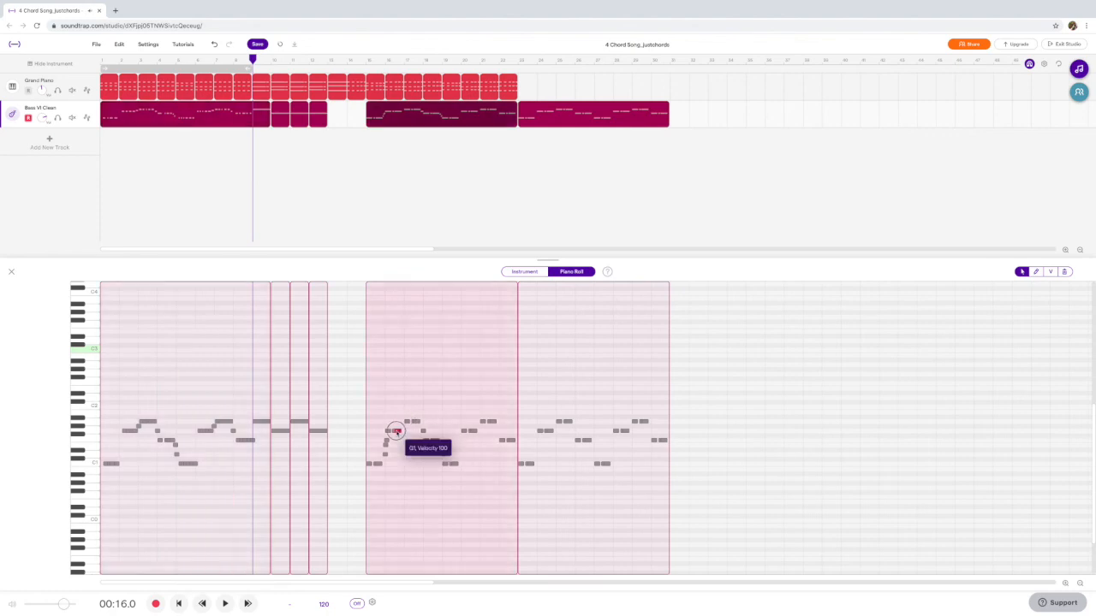
pyautogui.hotkey('ctrl', 'z')
pyautogui.click(1065, 583)
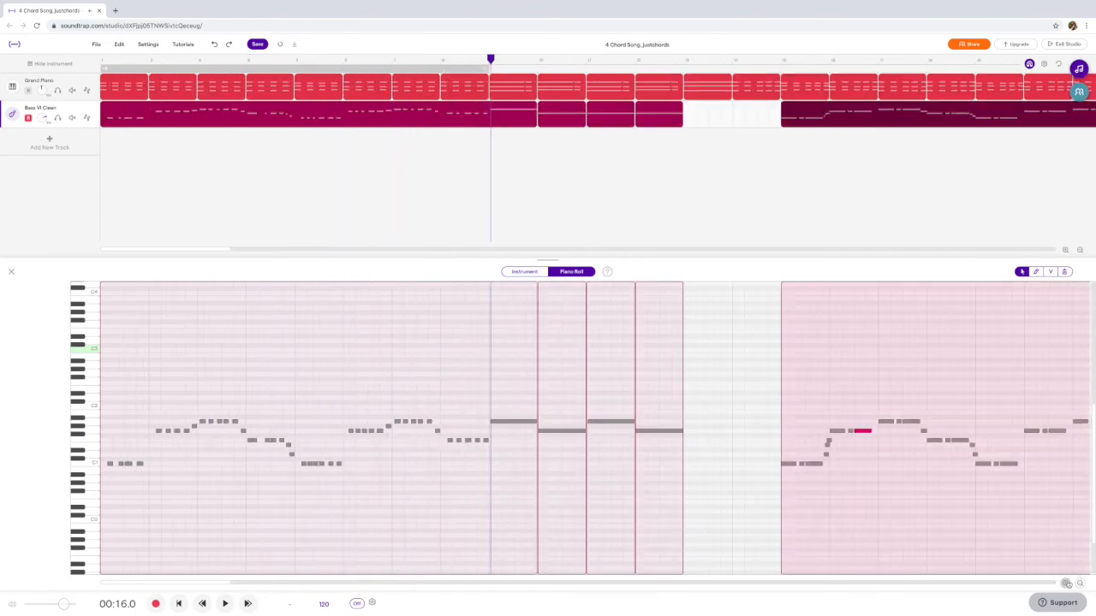
pyautogui.click(1065, 583)
pyautogui.hscroll(-3, 510, 443)
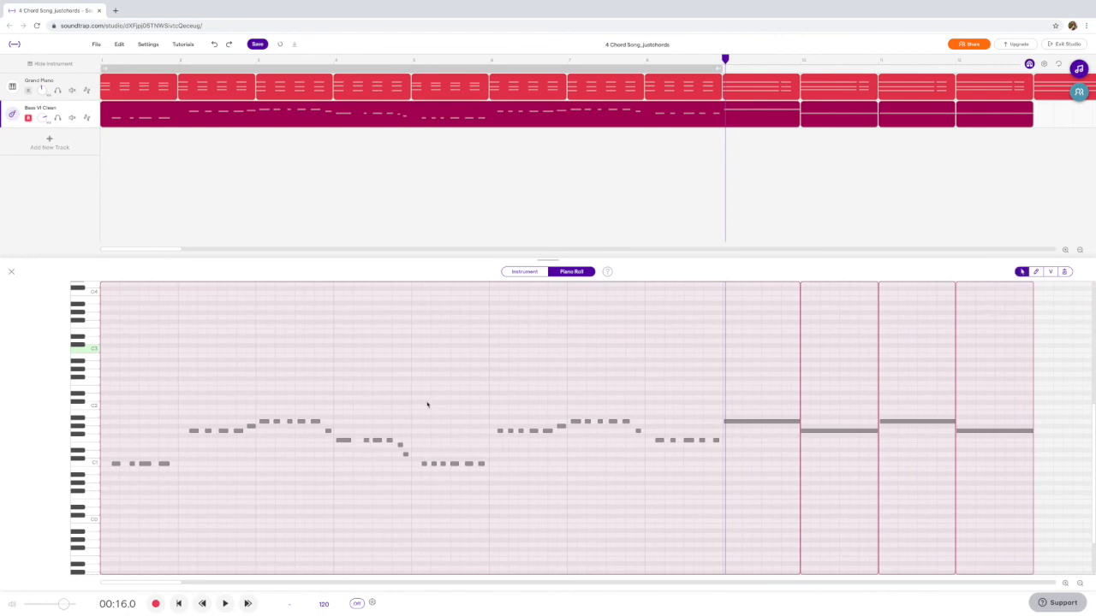
# Step: Try shifting the last A1 note of bar 3 slightly earlier, and check the G♯1 passing note before bar 3 against the instrument keyboard
pyautogui.moveTo(317, 422); pyautogui.dragTo(311, 422)
pyautogui.press('super+z')
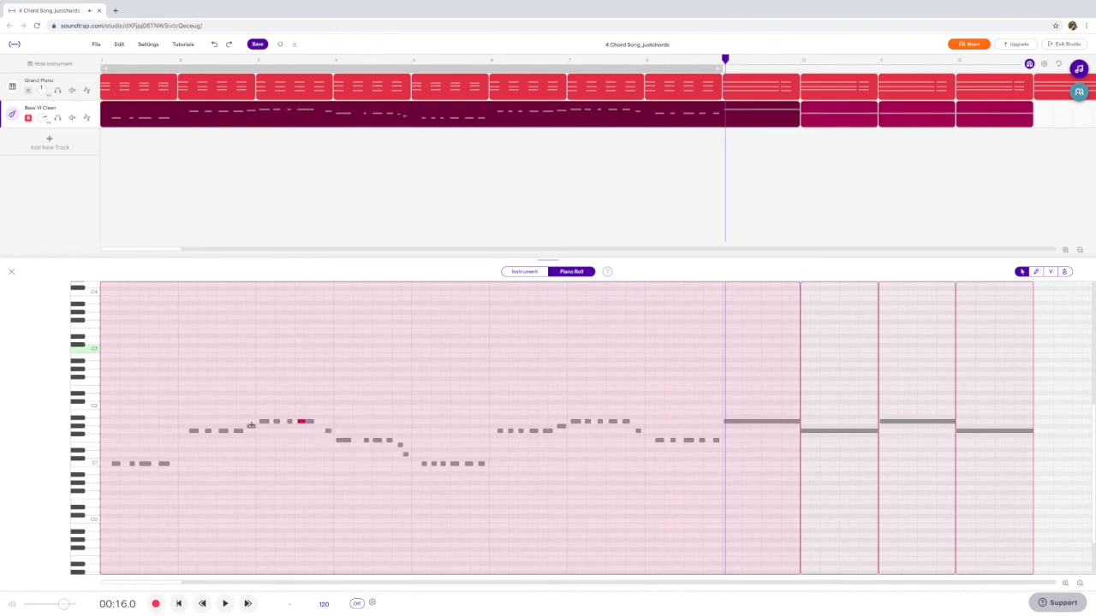
pyautogui.click(250, 427)
pyautogui.click(524, 271)
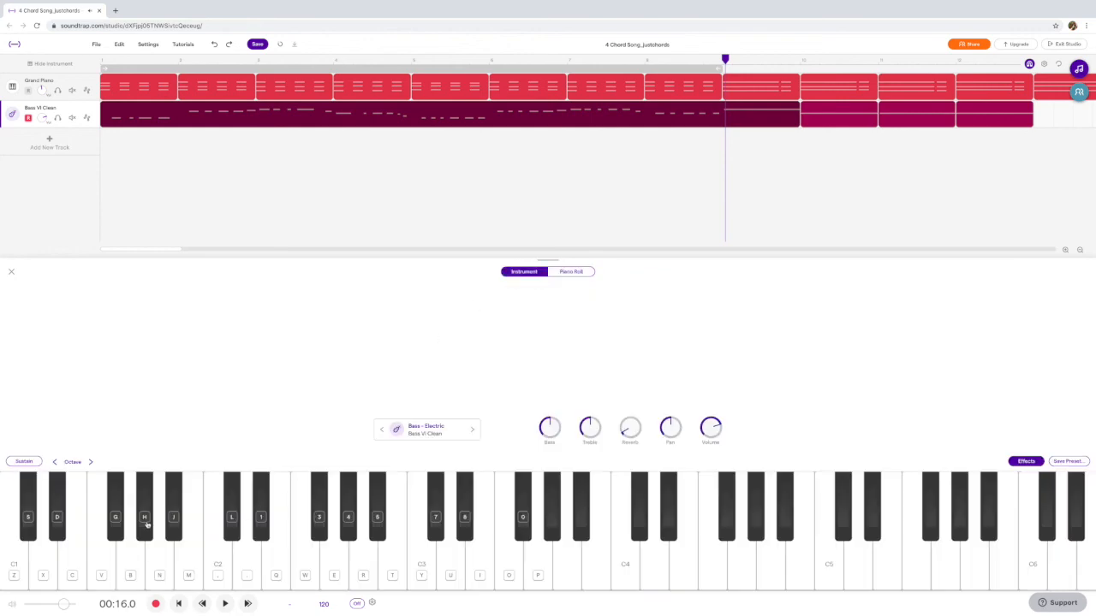